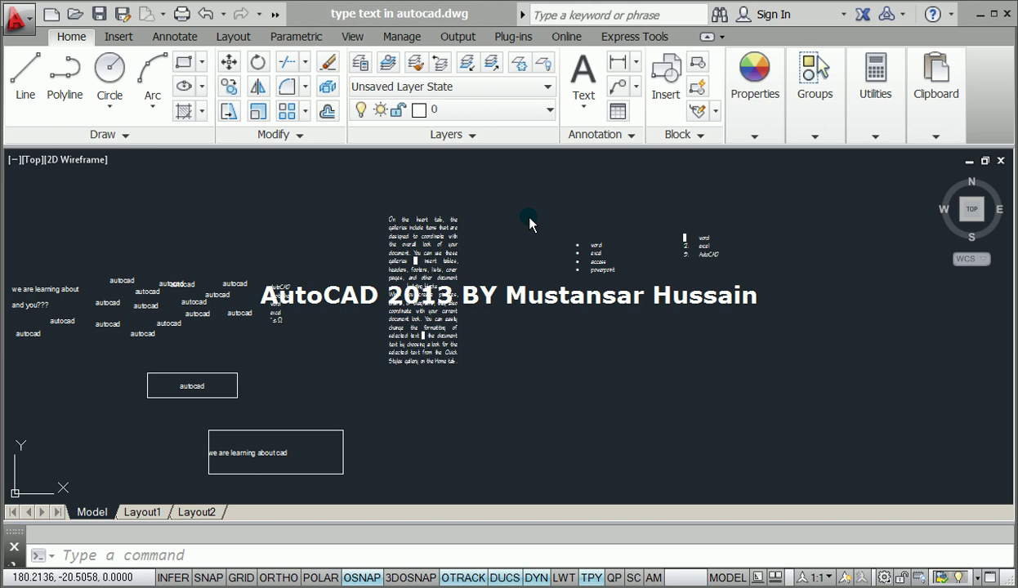
Open the multiline paragraph about the Insert tab for in-place editing and close the editor without changes.
scroll(400, 270, "up", 4)
scroll(436, 275, "down", 4)
scroll(436, 275, "up", 4)
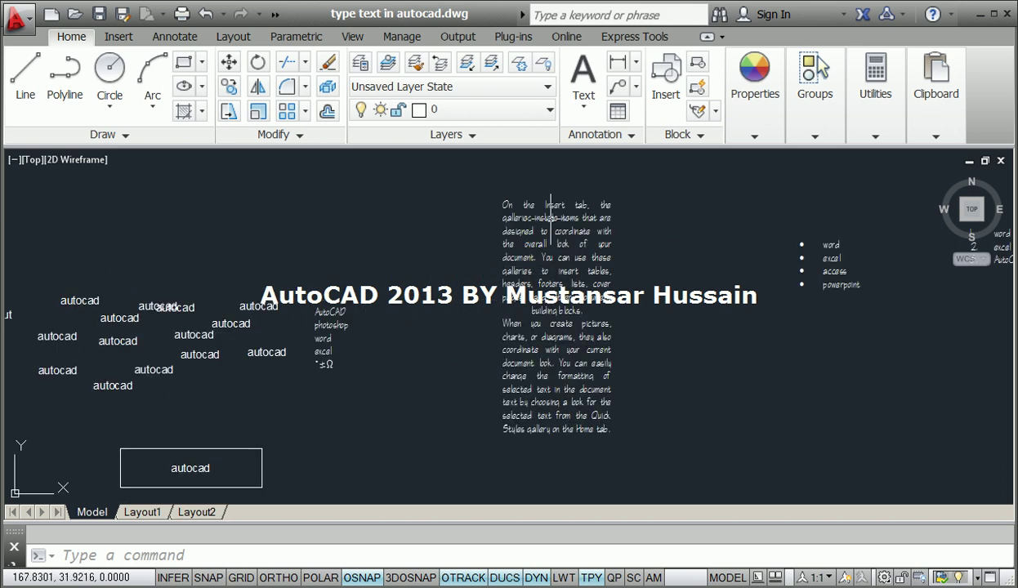
scroll(575, 243, "up", 1)
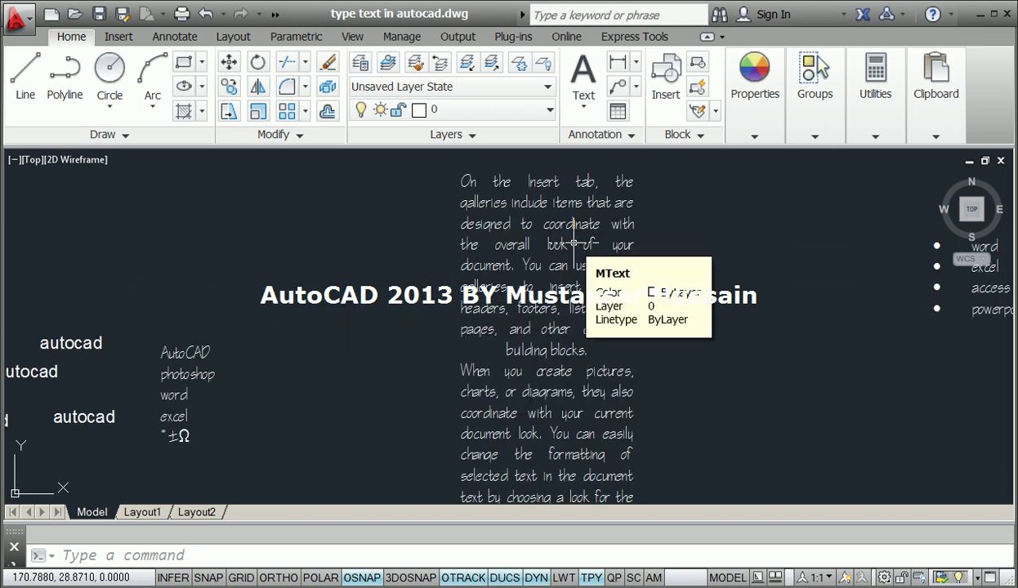
double_click(482, 224)
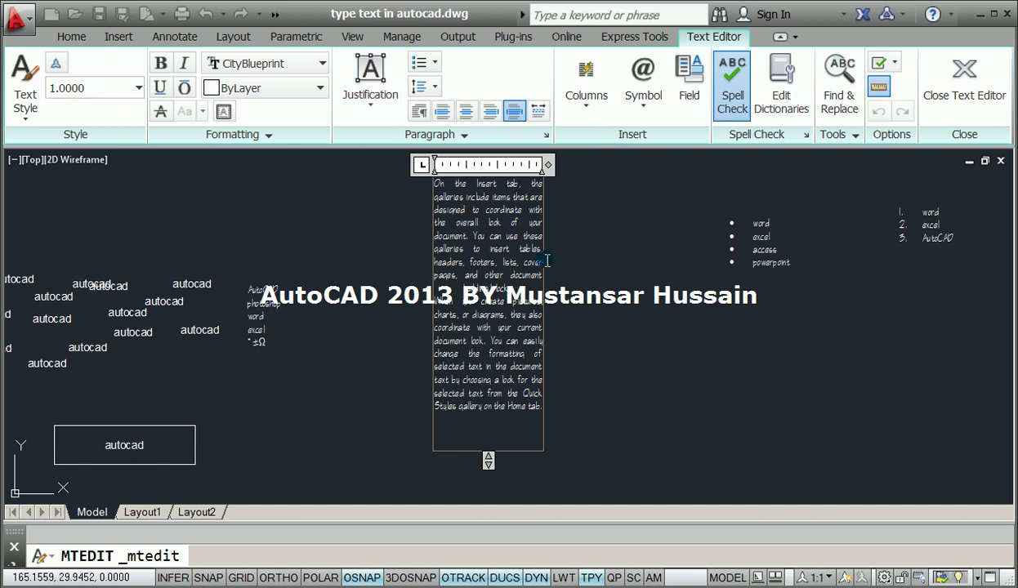
left_click(636, 232)
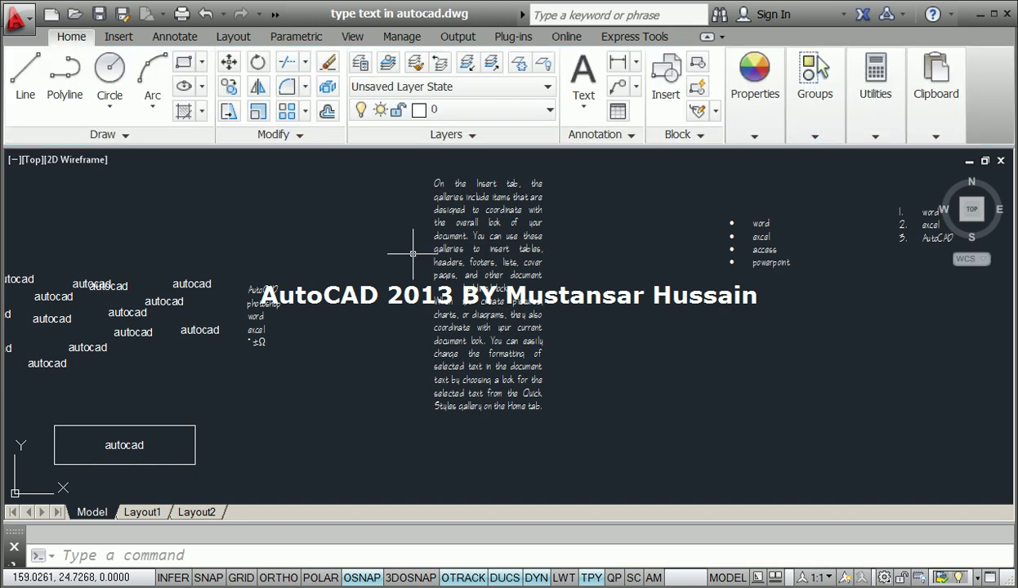
Switch to the Word command table, look up the keystroke for editing multiline text, and return to AutoCAD.
scroll(474, 195, "up", 2)
mouse_move(474, 195)
middle_mouse_down()
mouse_move(457, 220)
mouse_move(460, 242)
middle_mouse_up()
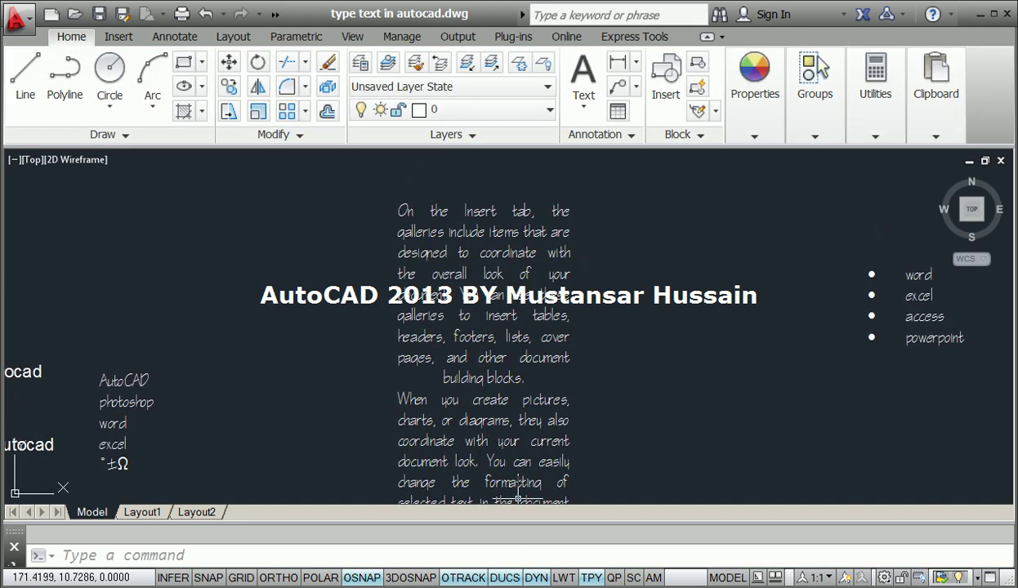
left_click(490, 583)
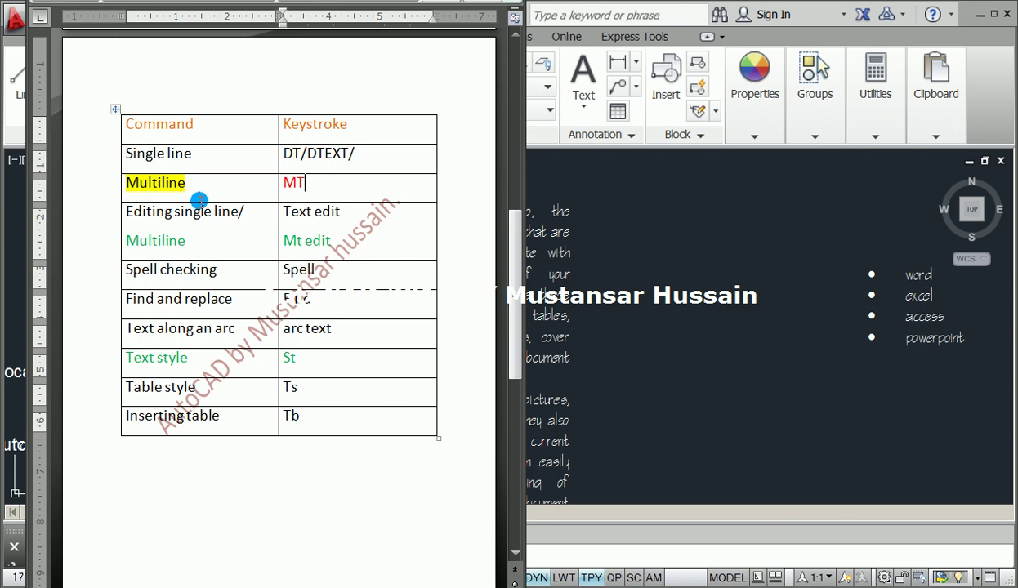
left_click(336, 242)
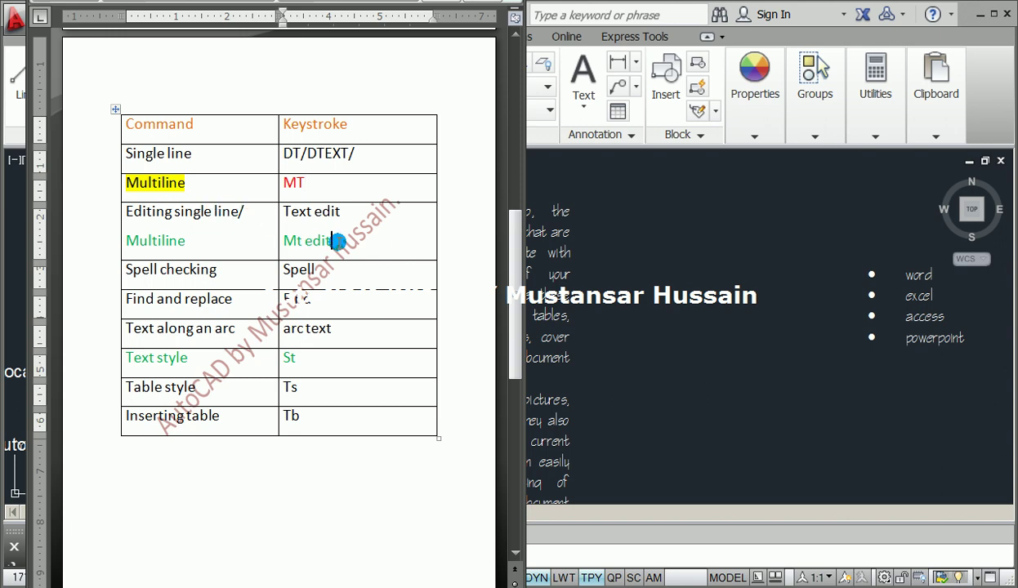
left_click(661, 469)
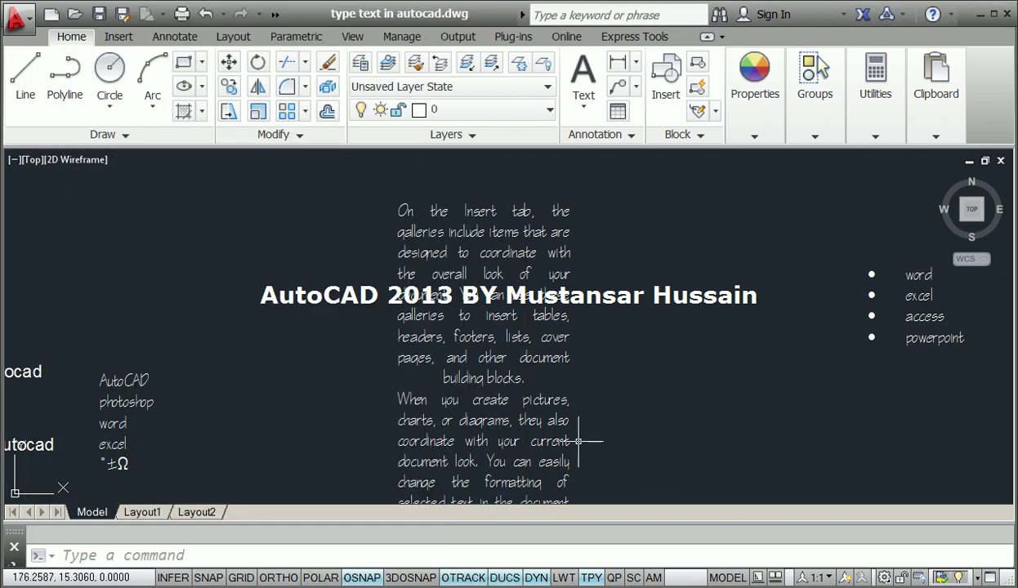
Run MTEDIT on the multiline paragraph about the Insert tab and close its editor without changes.
left_click(591, 552)
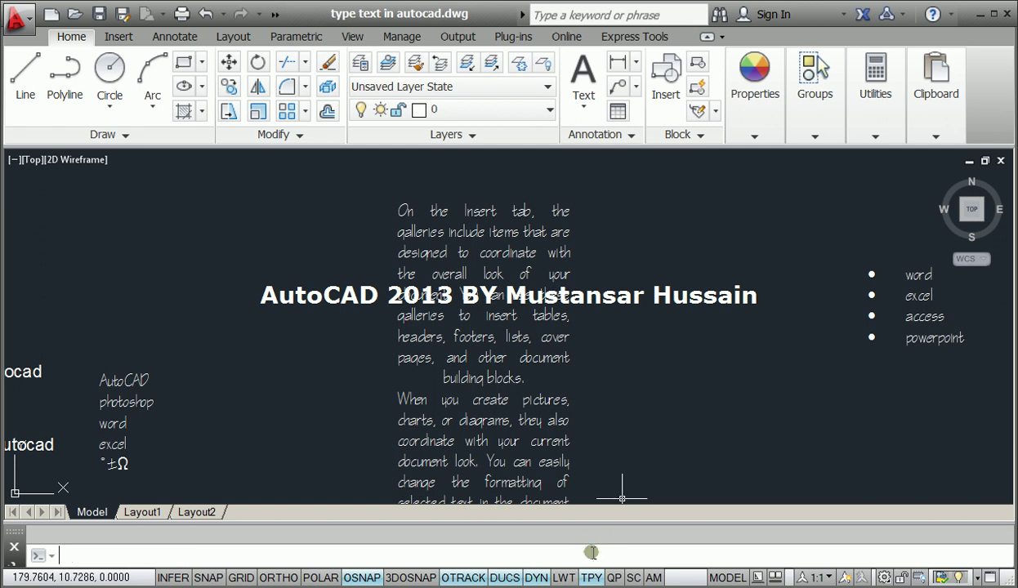
type("ed")
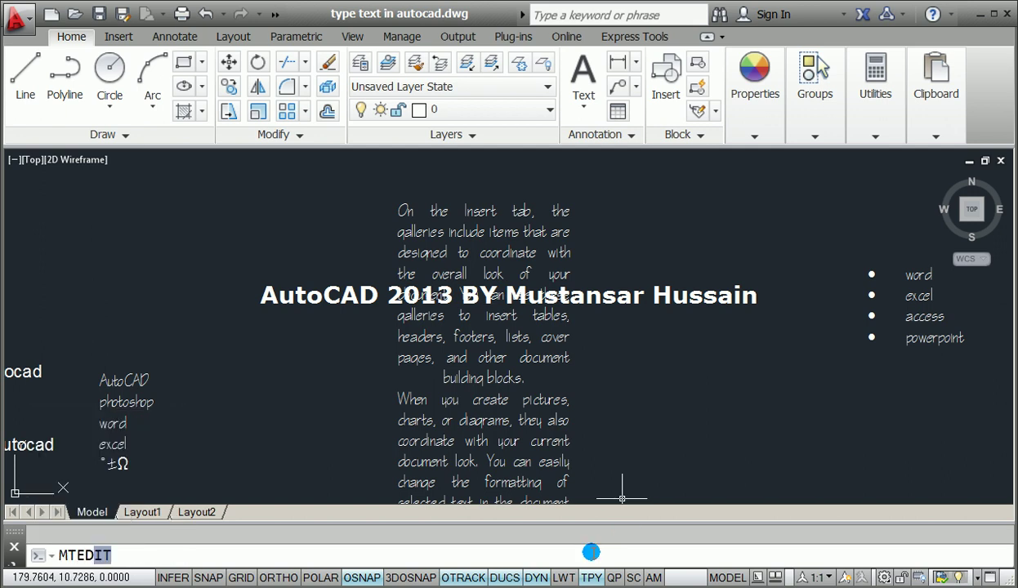
key("Return")
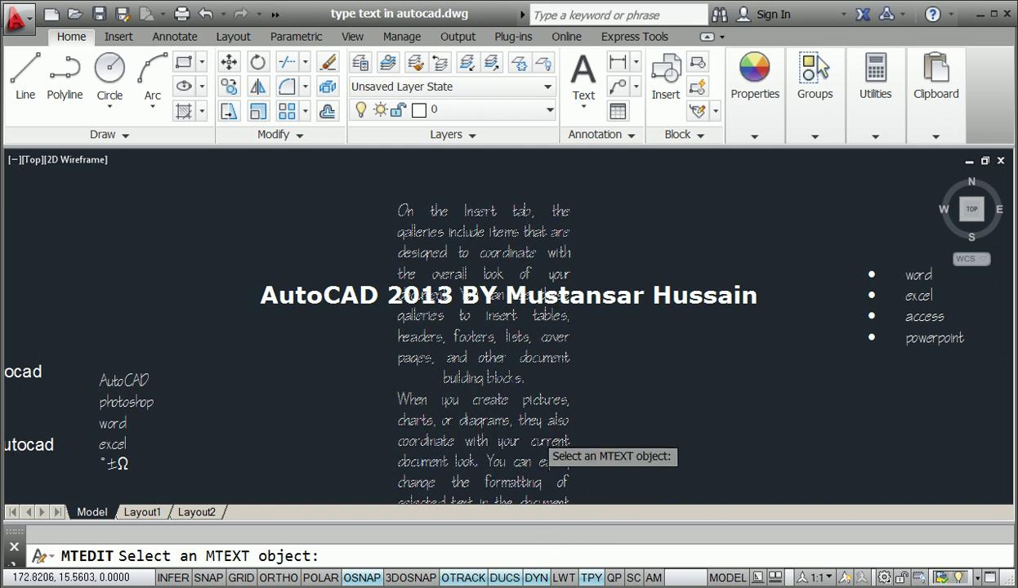
scroll(529, 425, "down", 2)
scroll(497, 367, "down", 2)
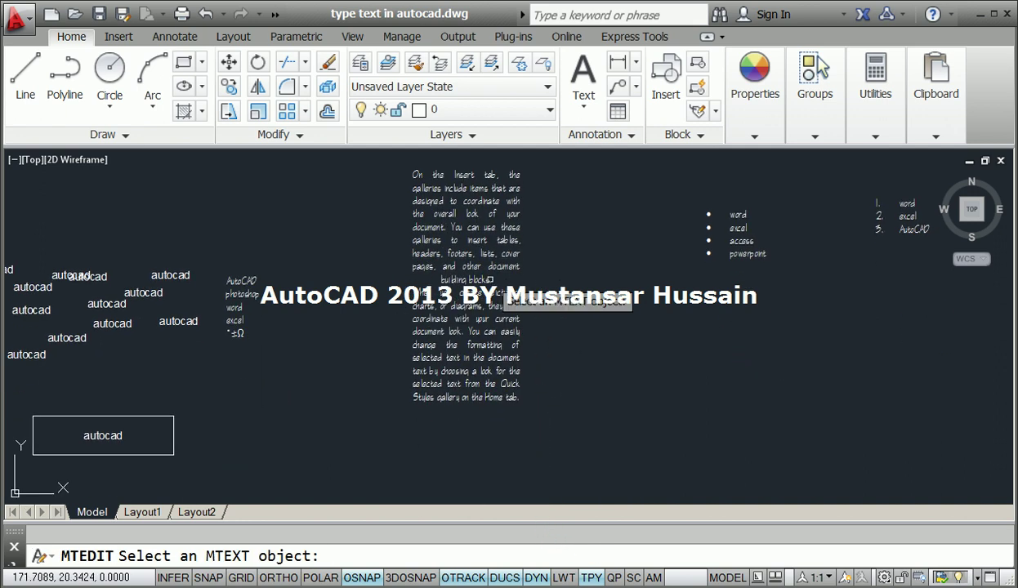
left_click(474, 387)
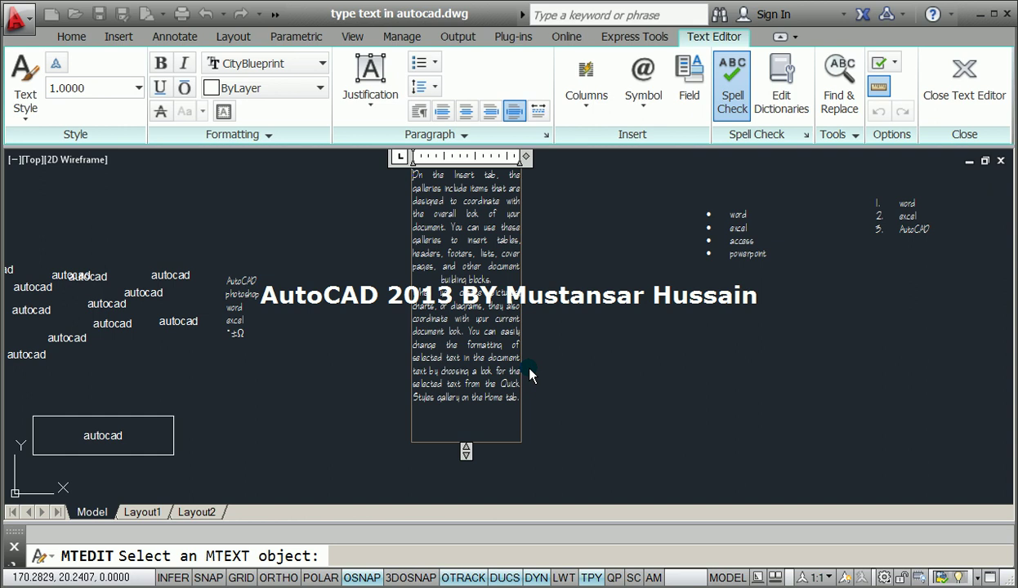
left_click(530, 375)
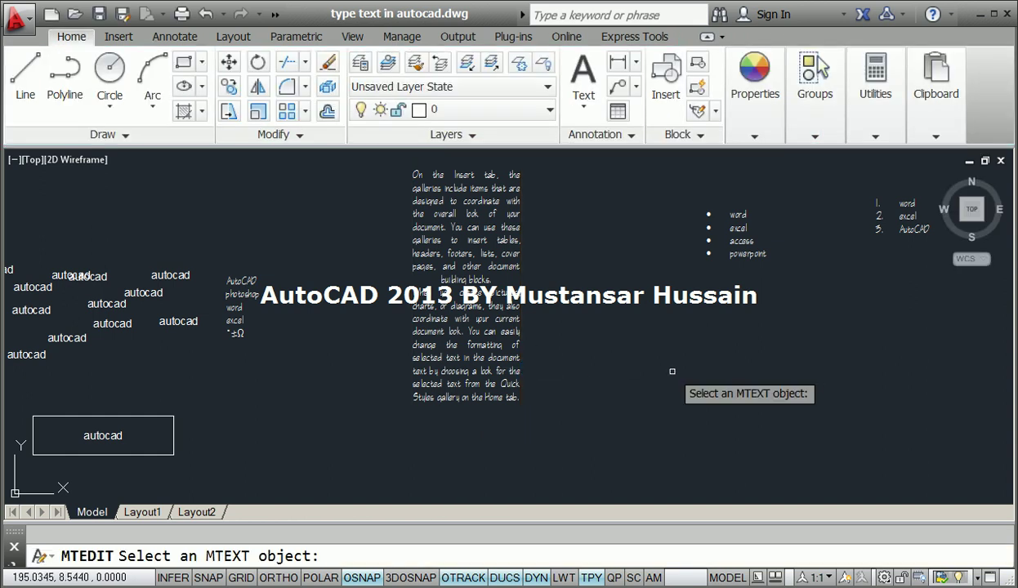
Open the bulleted list and the numbered list in turn for multiline editing, closing each without changes.
left_click(751, 257)
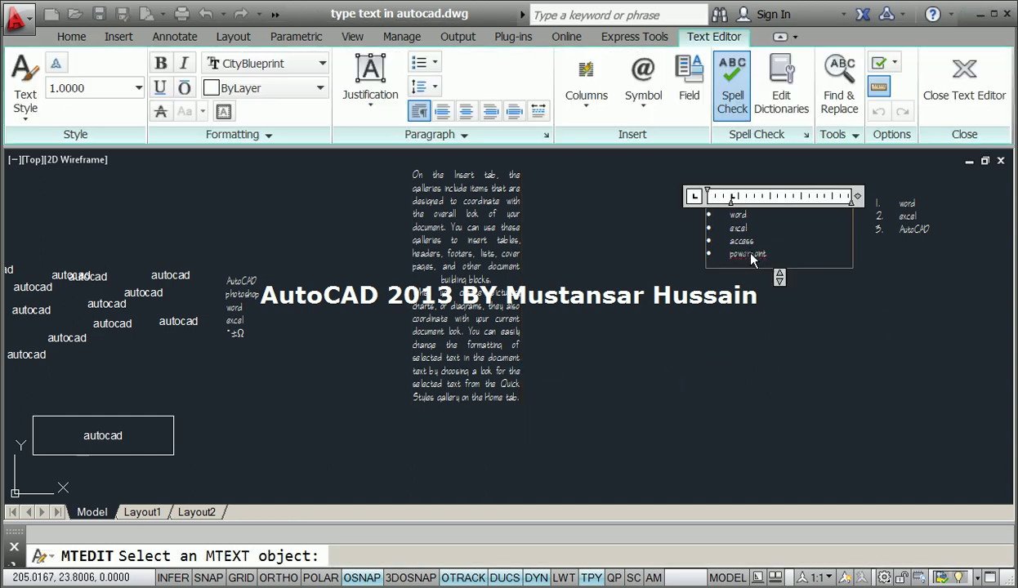
left_click(767, 299)
middle_click_drag(872, 258, 700, 368)
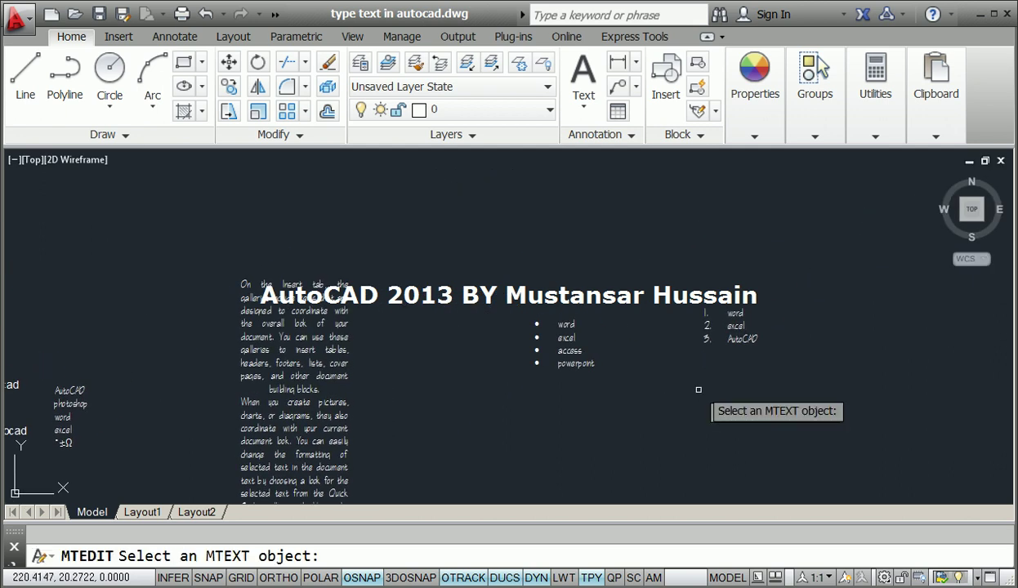
left_click(730, 332)
left_click(721, 376)
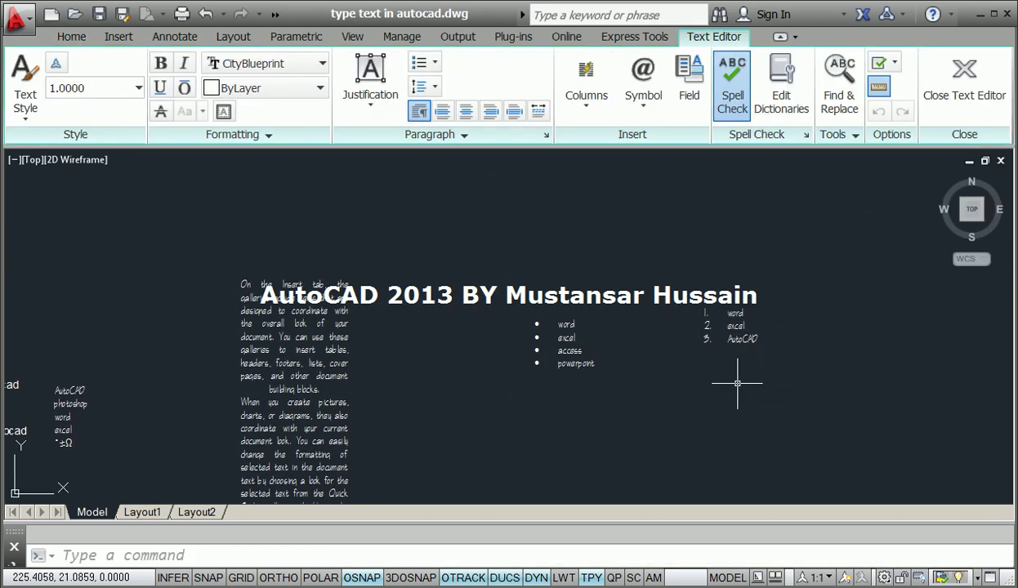
Look up the single-line text editing command in the Word table and return to the AutoCAD drawing.
scroll(726, 329, "down", 2)
mouse_move(315, 422)
middle_mouse_down()
mouse_move(434, 392)
mouse_move(562, 311)
middle_mouse_up()
scroll(562, 310, "up", 5)
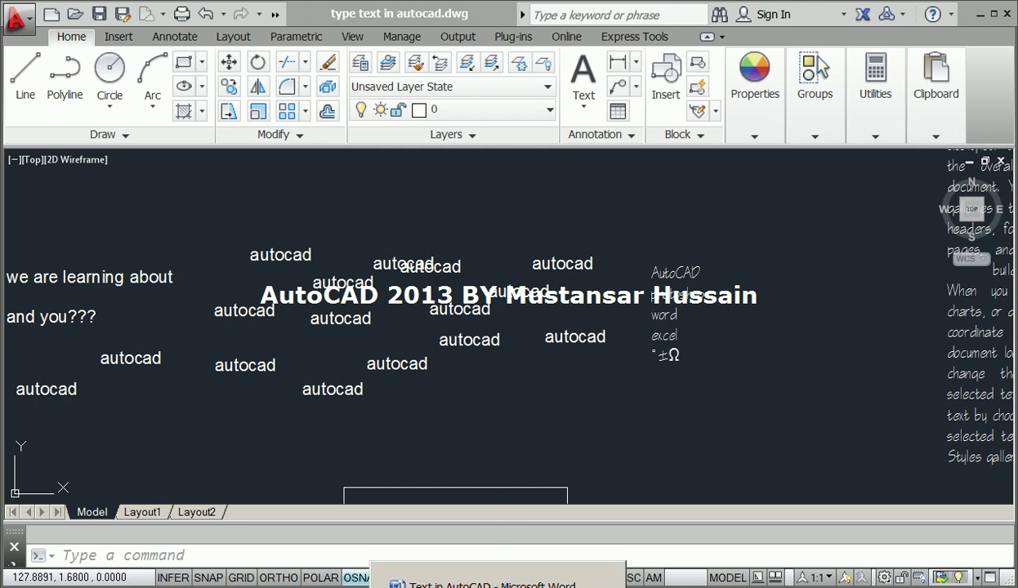
left_click(482, 583)
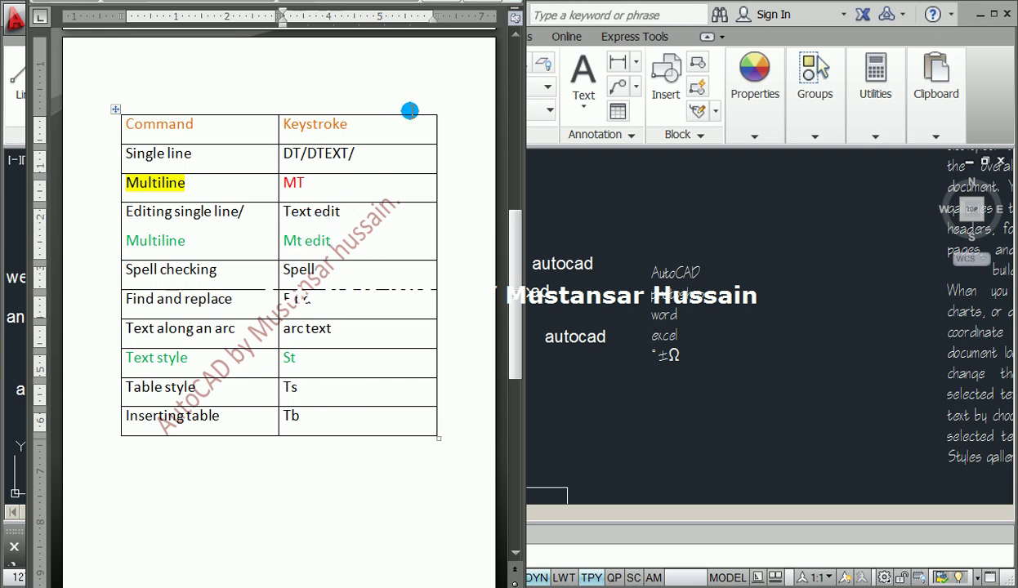
left_click(659, 286)
Run TEXTEDIT on the lowest "autocad" single-line text in the scattered group and cancel without changes.
left_click(444, 557)
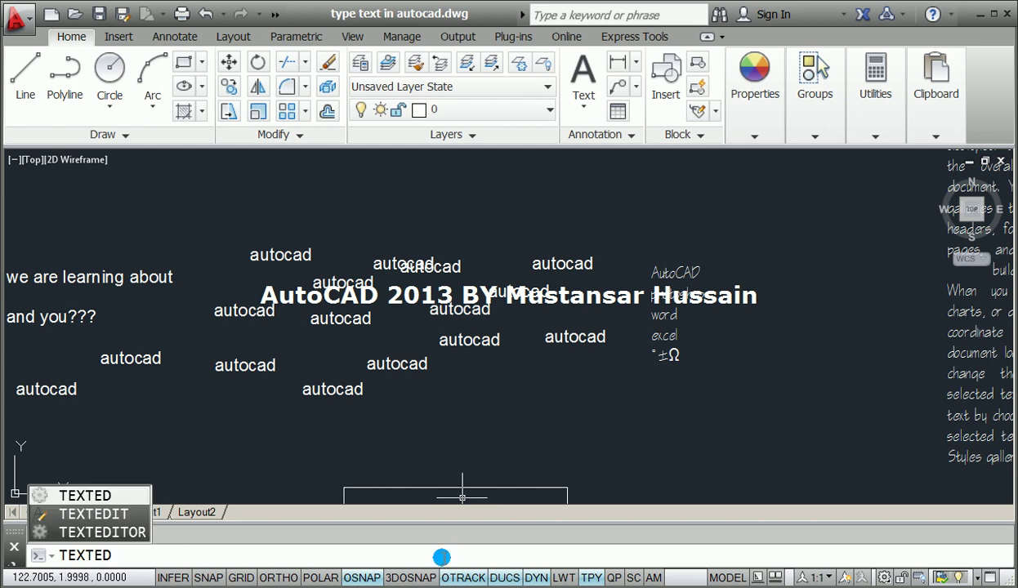
key("Down")
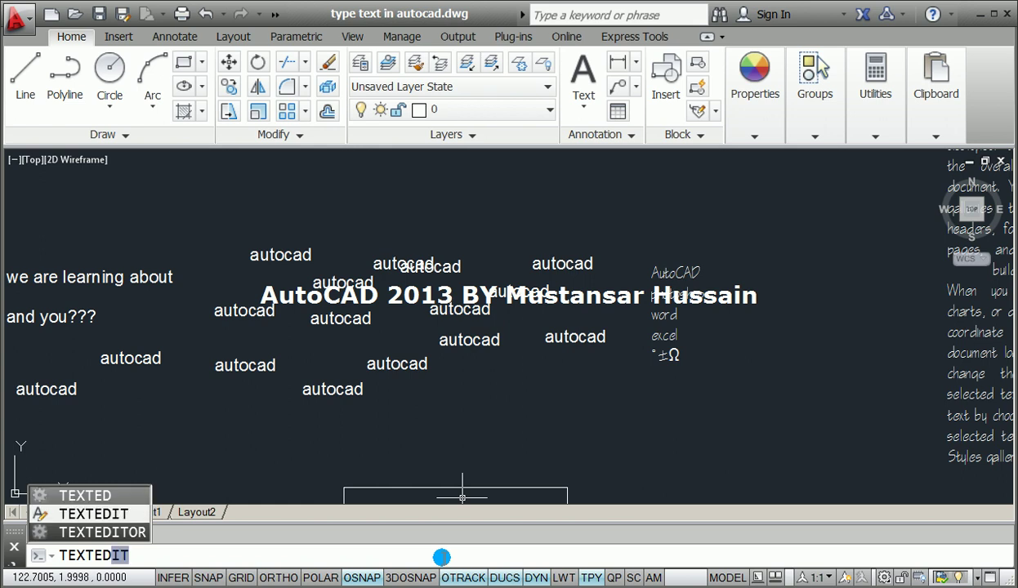
key("Return")
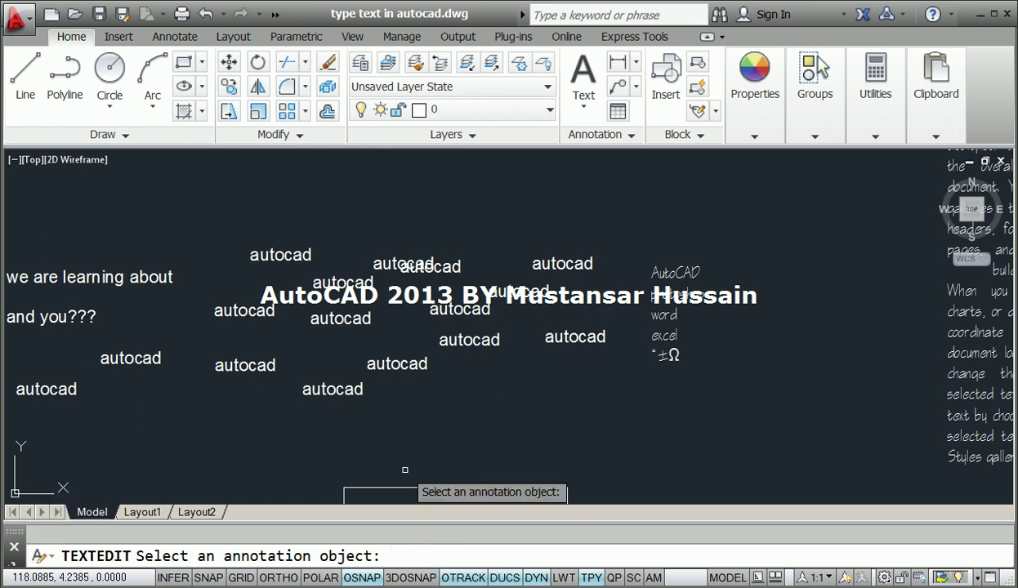
left_click(356, 392)
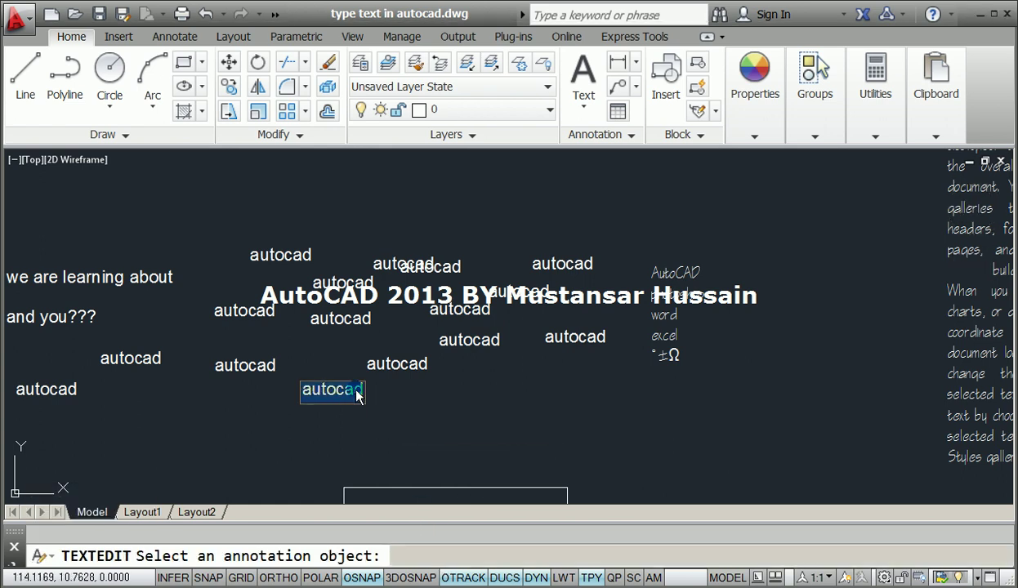
scroll(332, 409, "up", 4)
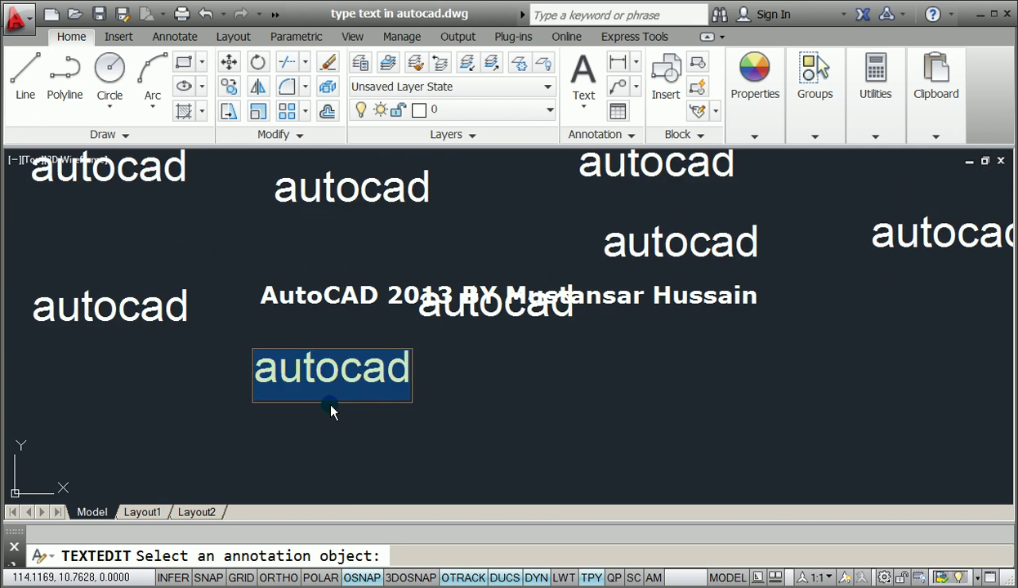
key("Escape")
Open an "autocad" single-line text for in-place editing and cancel it, and show and close the Properties palette.
scroll(330, 405, "down", 5)
mouse_move(703, 280)
middle_mouse_down()
mouse_move(594, 337)
mouse_move(463, 335)
middle_mouse_up()
scroll(495, 325, "down", 2)
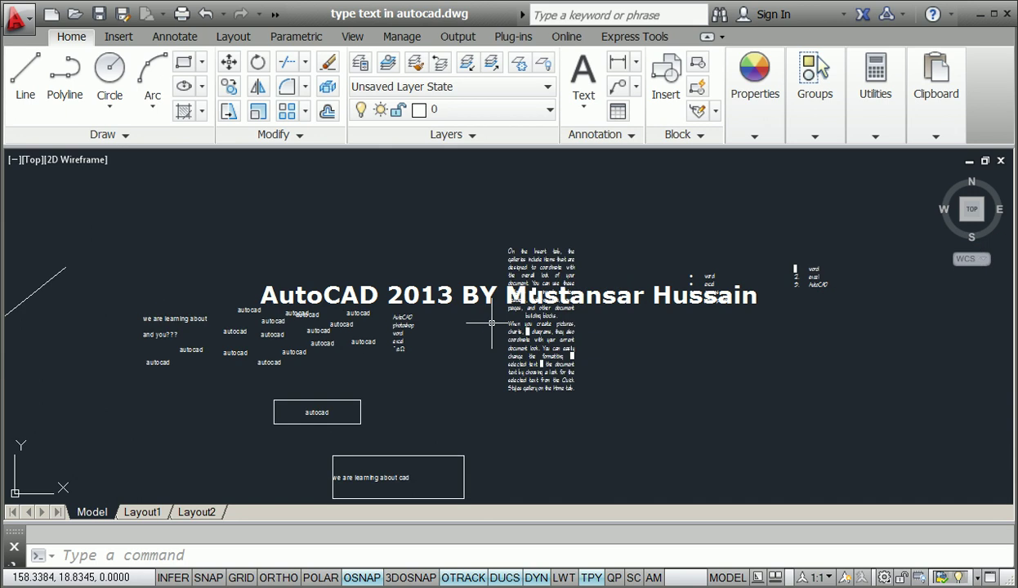
scroll(425, 319, "up", 4)
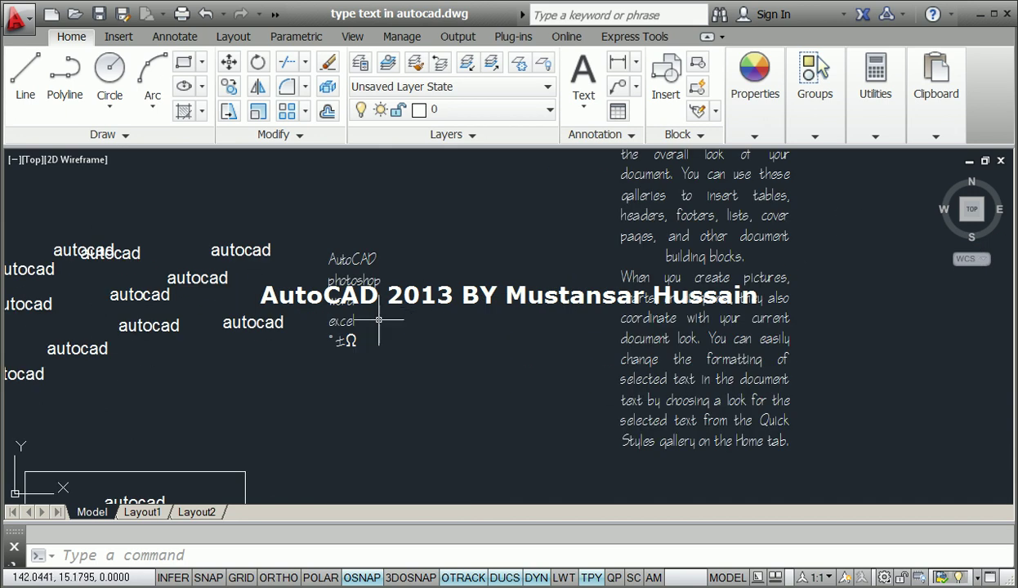
middle_click_drag(233, 270, 416, 311)
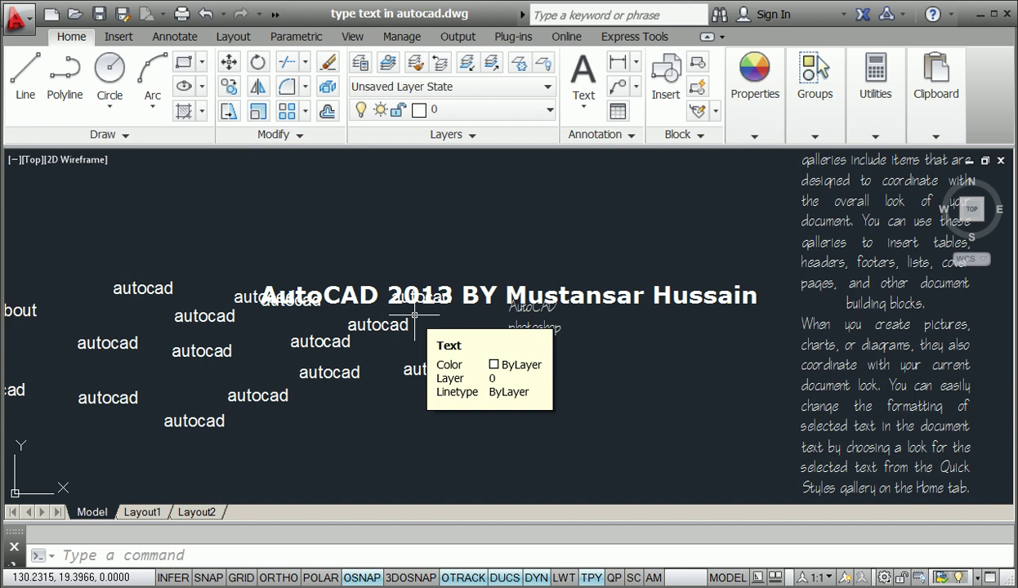
double_click(416, 317)
key("Escape")
key("ctrl+1")
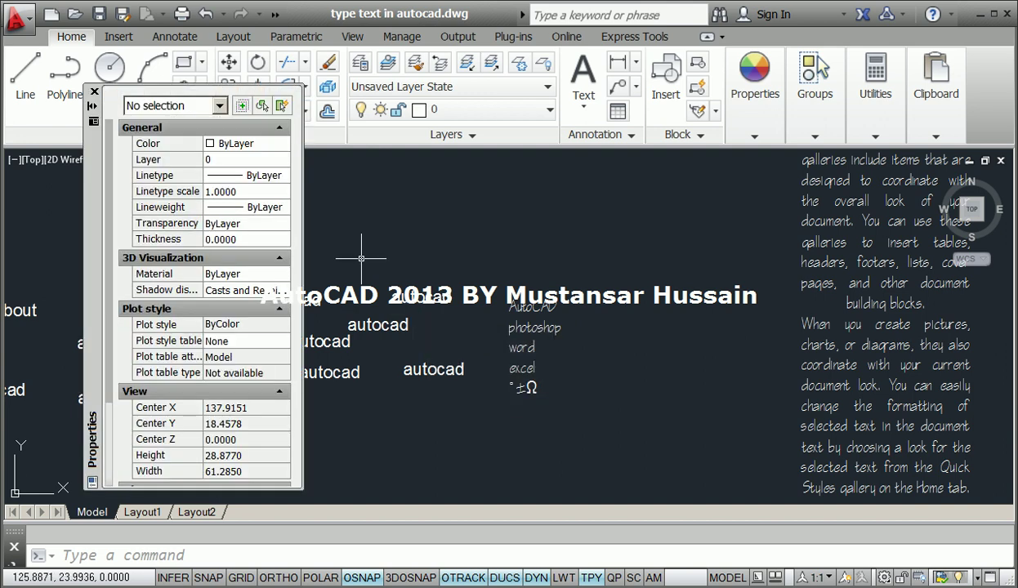
left_click(96, 92)
Select the multiline paragraph about the Insert tab and display its properties by repeating the PROPERTIES command.
scroll(198, 207, "down", 5)
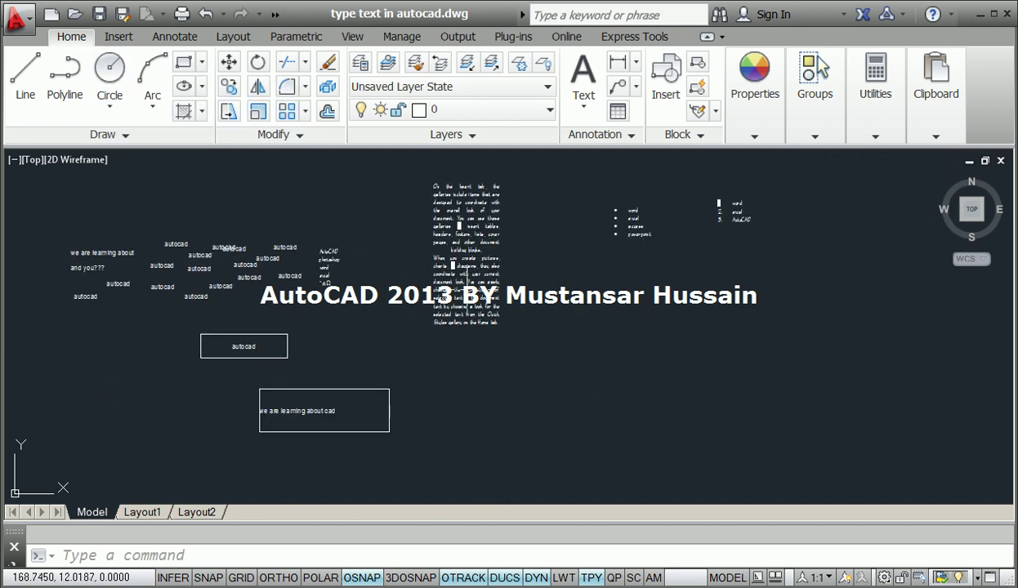
scroll(463, 264, "up", 4)
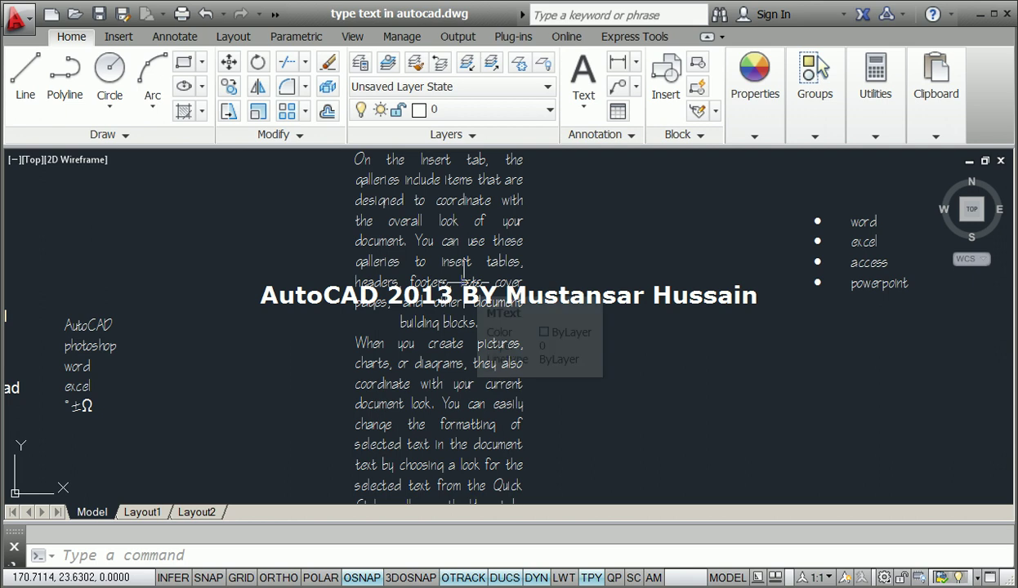
scroll(464, 263, "down", 2)
left_click(439, 255)
right_click(439, 255)
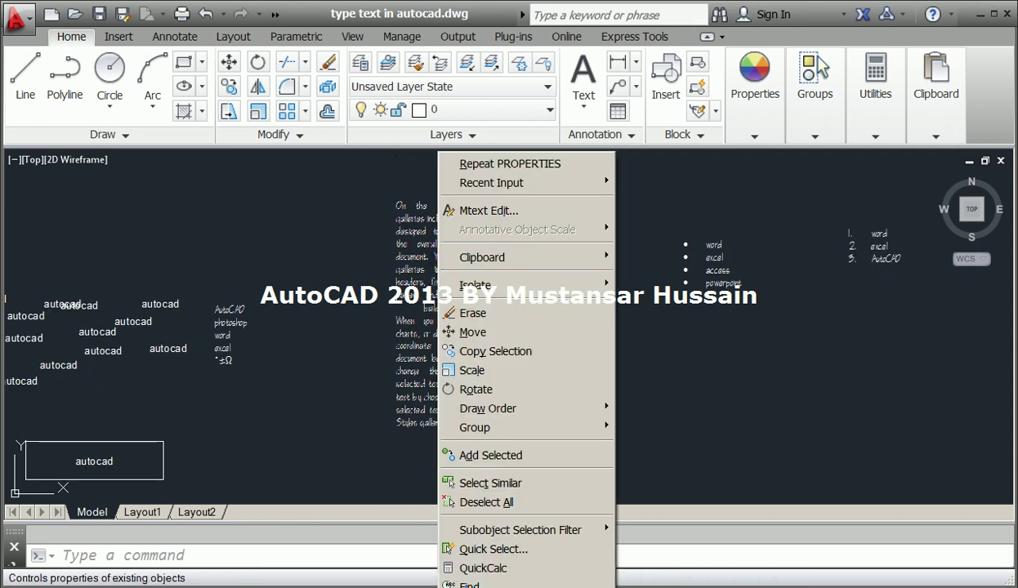
left_click(510, 164)
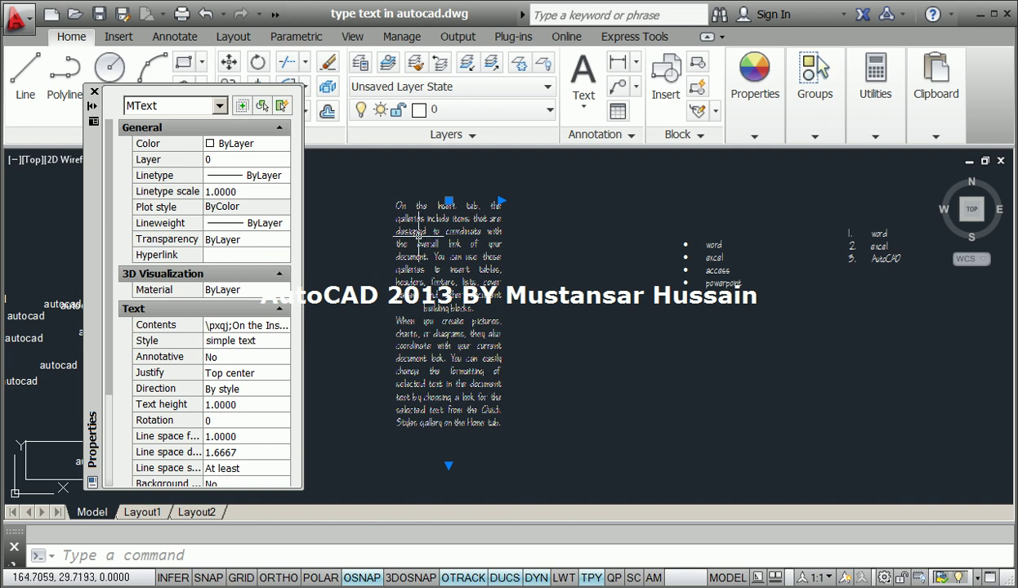
mouse_move(425, 236)
middle_mouse_down()
mouse_move(736, 220)
mouse_move(556, 216)
middle_mouse_up()
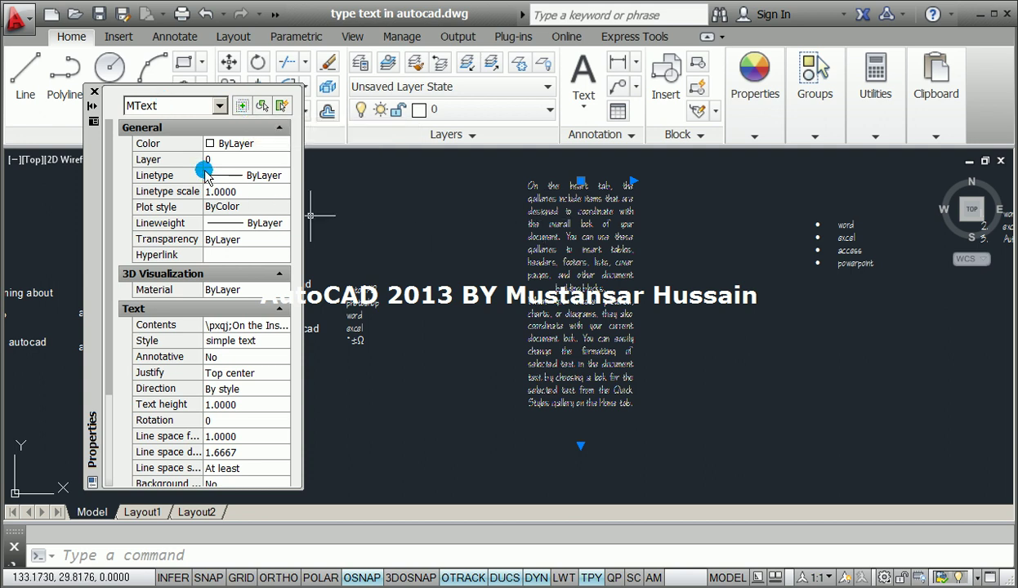
Set the selected Insert tab paragraph's text style to title and its justification to Top center.
left_click_drag(111, 309, 107, 444)
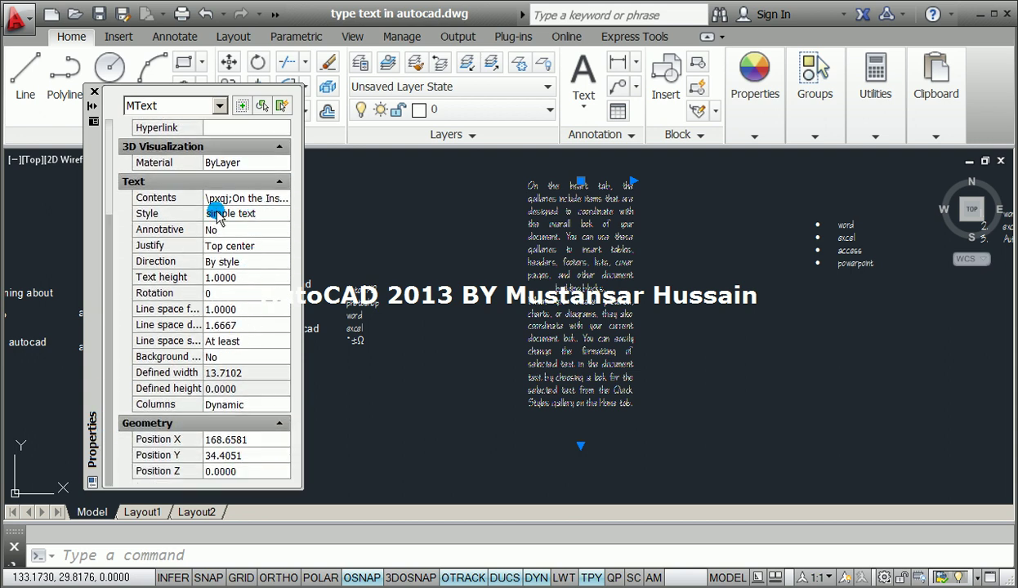
left_click(268, 212)
left_click(280, 215)
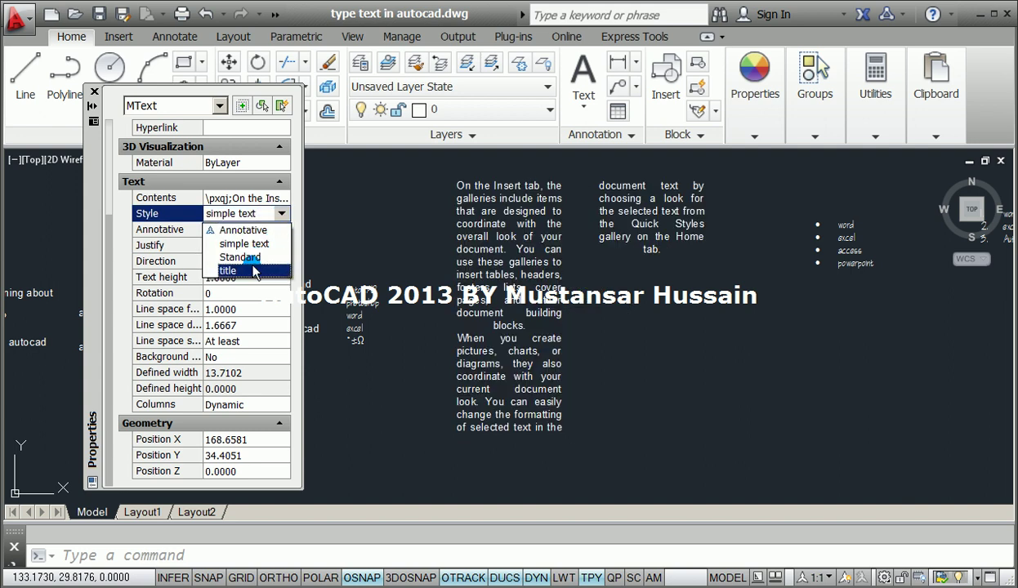
left_click(237, 271)
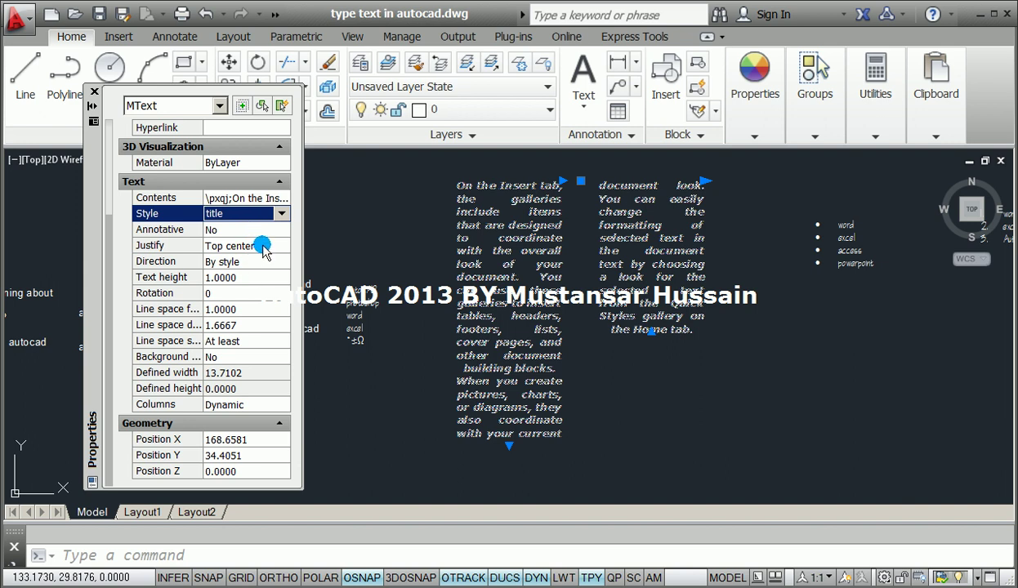
left_click(265, 246)
left_click(280, 246)
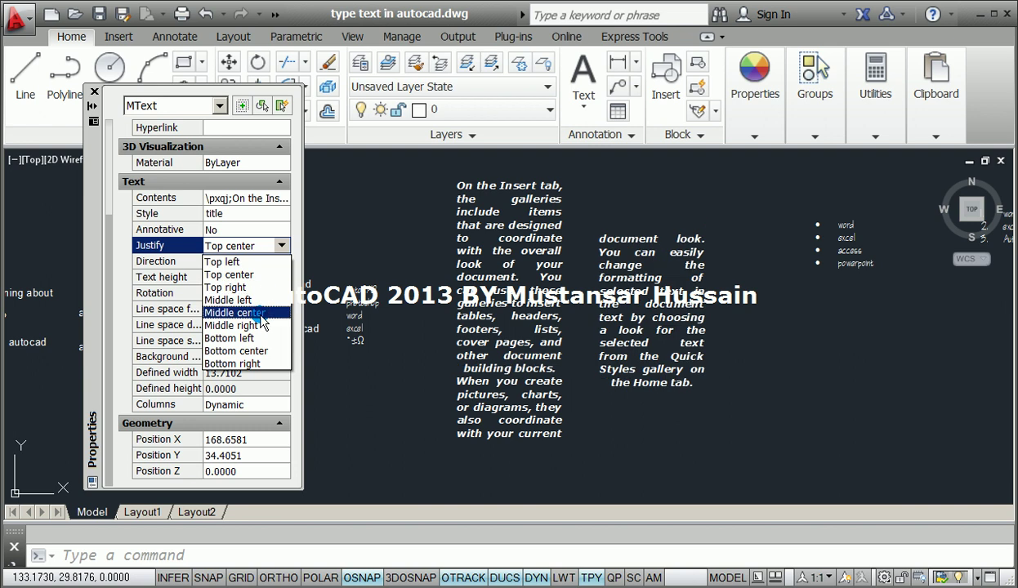
left_click(229, 275)
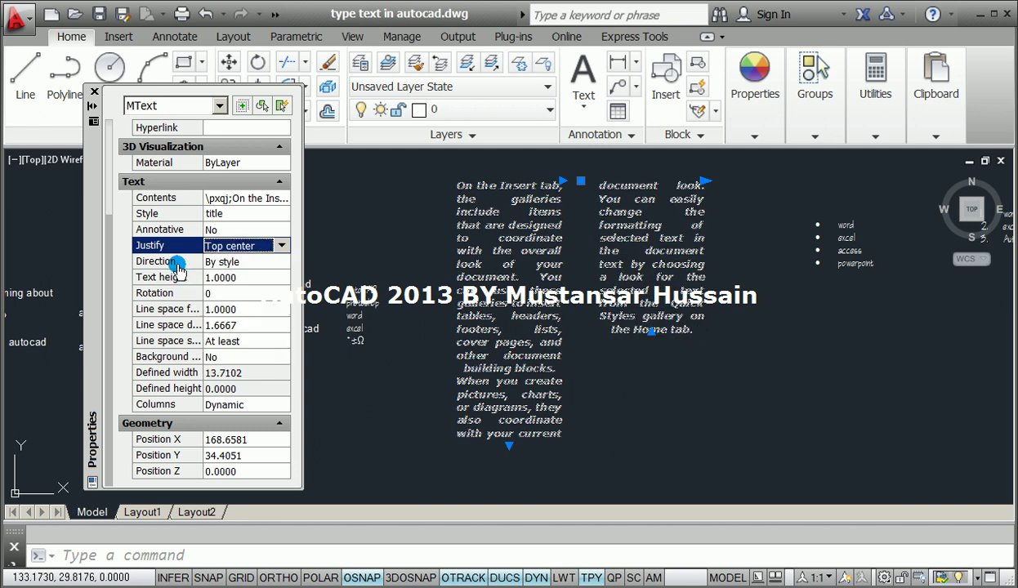
Set the paragraph's text height to 2 using the property calculator.
left_click(254, 278)
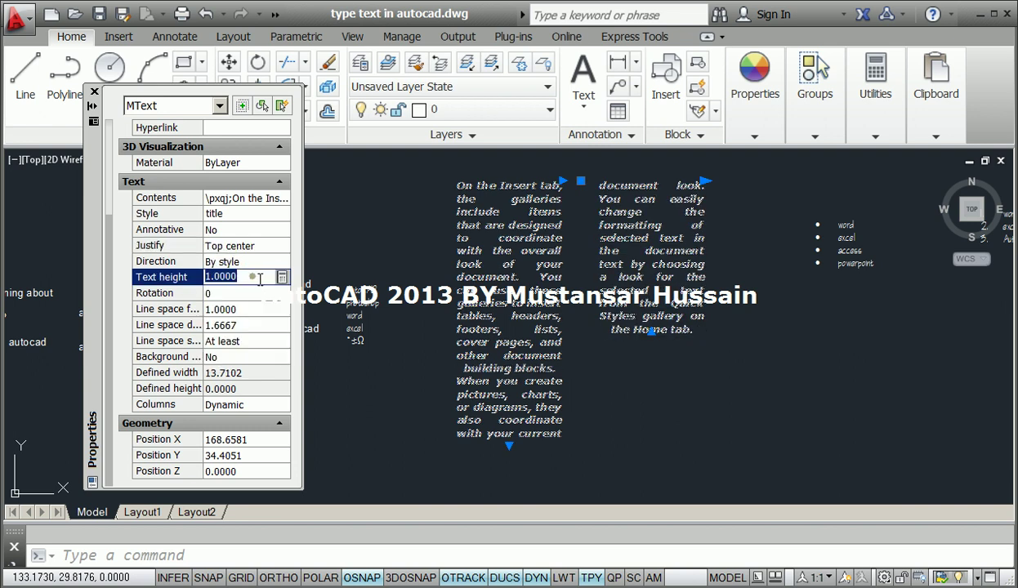
left_click(279, 279)
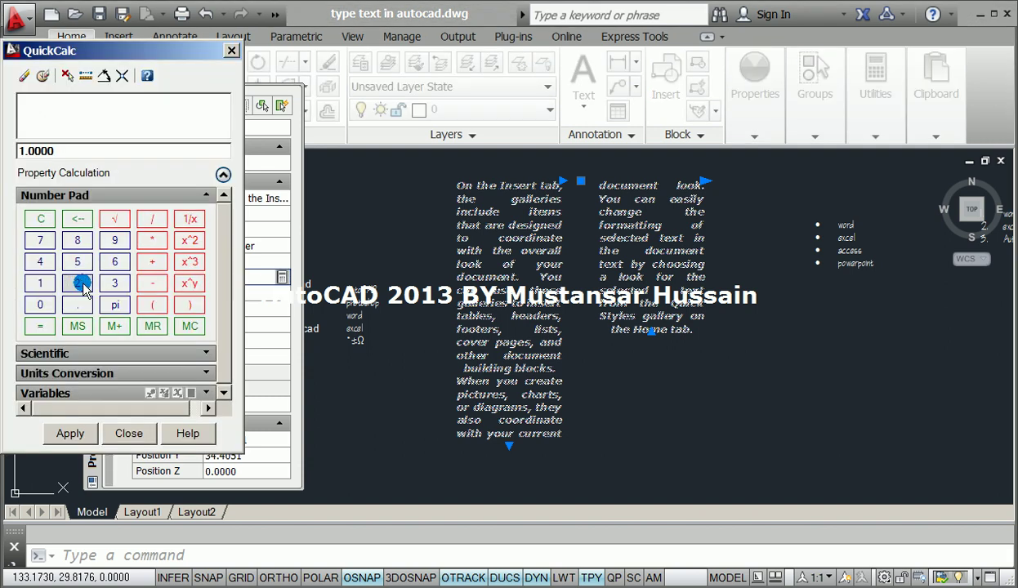
left_click(71, 284)
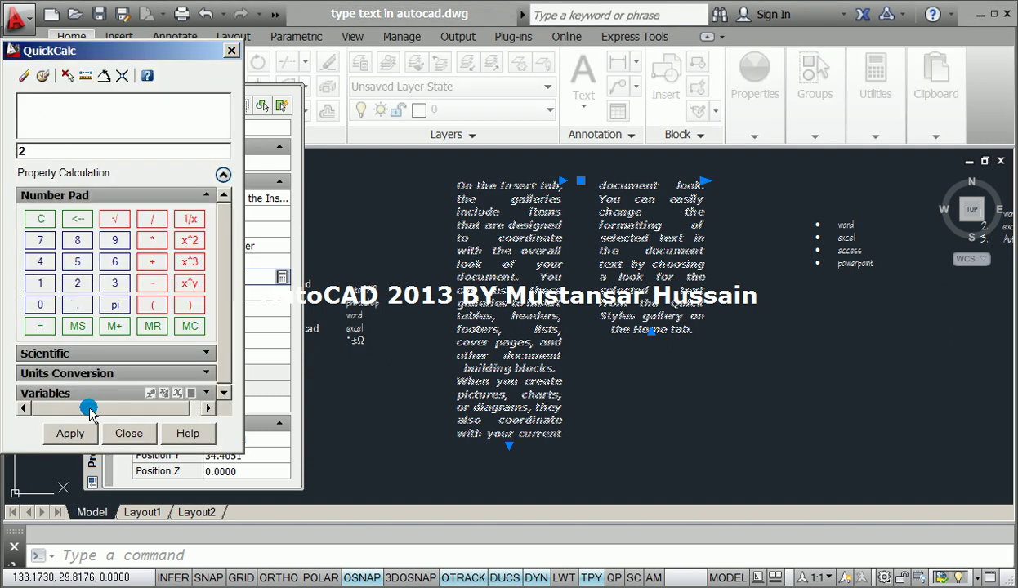
left_click(76, 434)
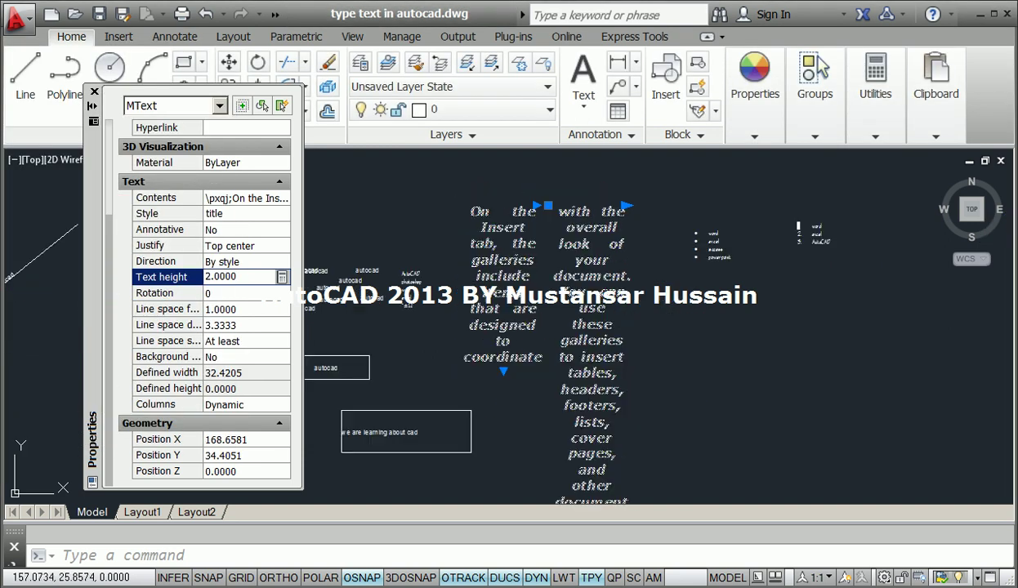
Set the paragraph's text height to 1 with the property calculator, deselect it and close its properties.
left_click(295, 278)
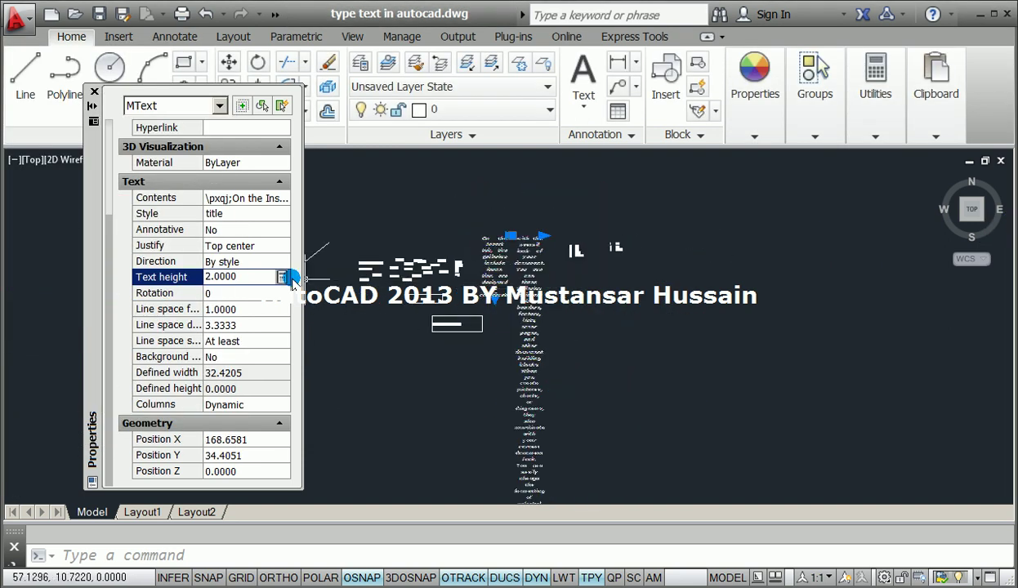
left_click(281, 278)
left_click(52, 283)
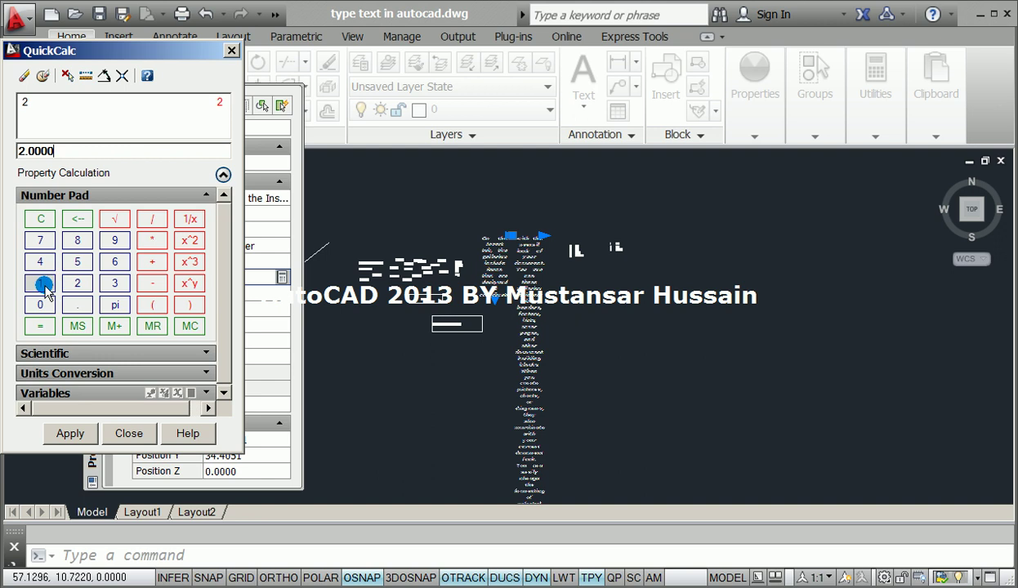
left_click(59, 433)
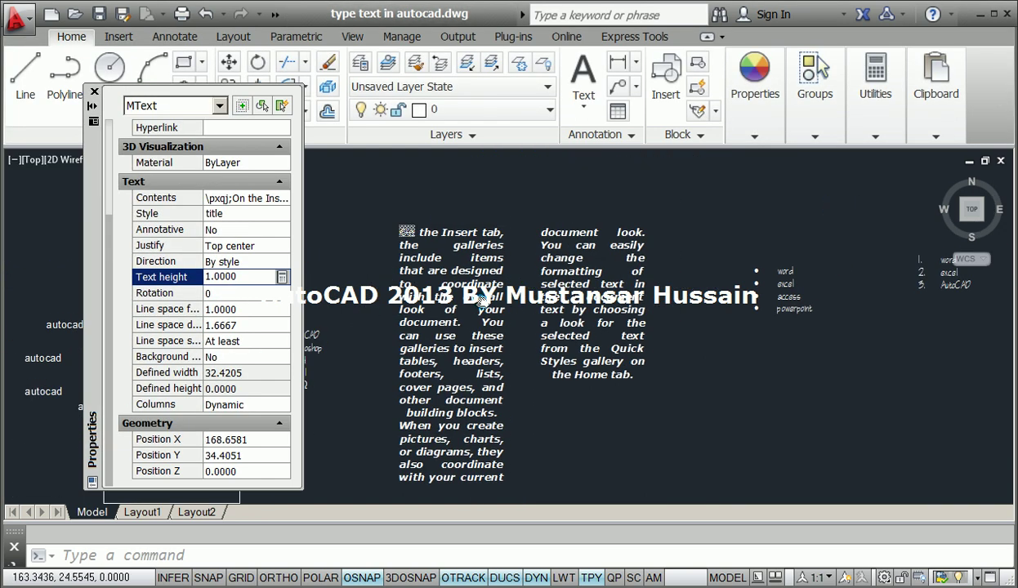
key("Escape")
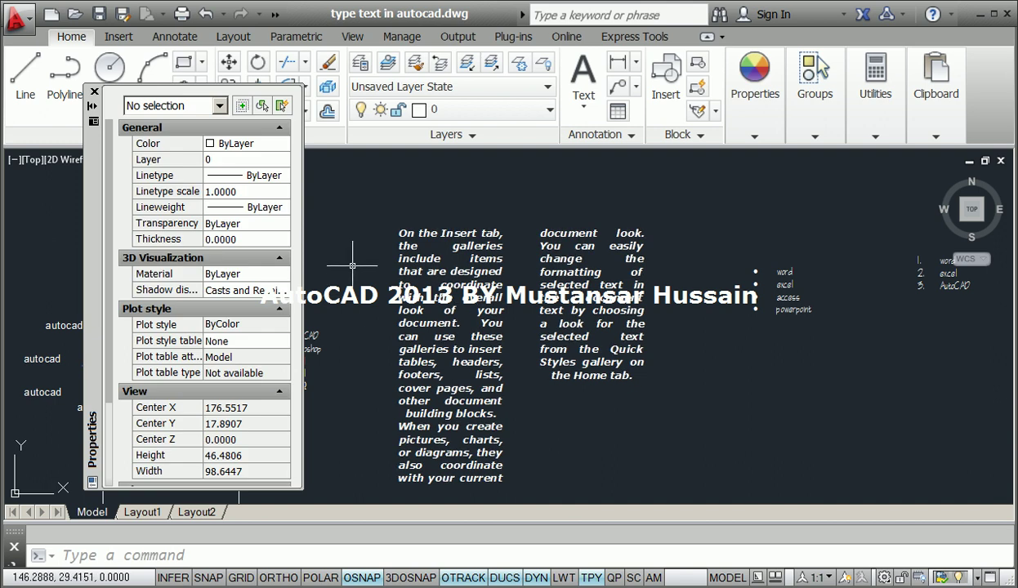
scroll(494, 282, "down", 3)
mouse_move(486, 295)
middle_mouse_down()
mouse_move(572, 310)
mouse_move(709, 226)
middle_mouse_up()
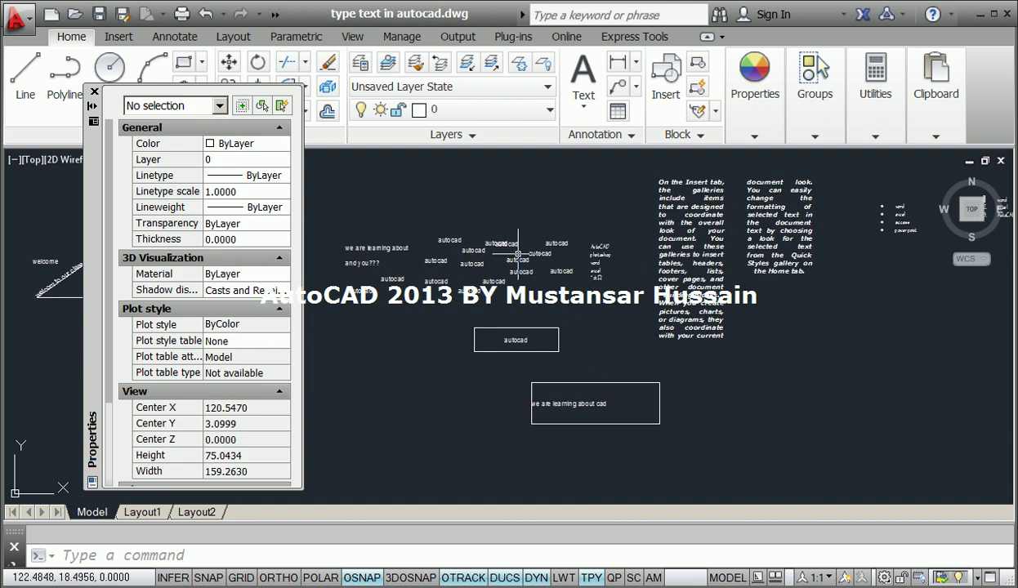
left_click(94, 92)
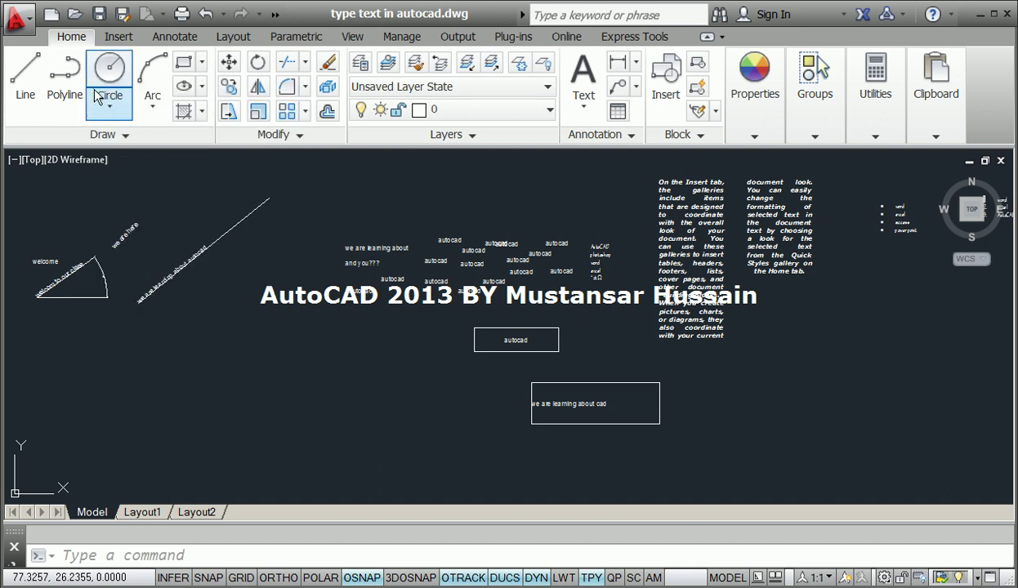
Rotate the highest "autocad" single-line text in the scattered group to 45 degrees through its properties, then deselect it and close the Properties palette.
scroll(452, 242, "up", 5)
left_click(452, 234)
mouse_move(453, 272)
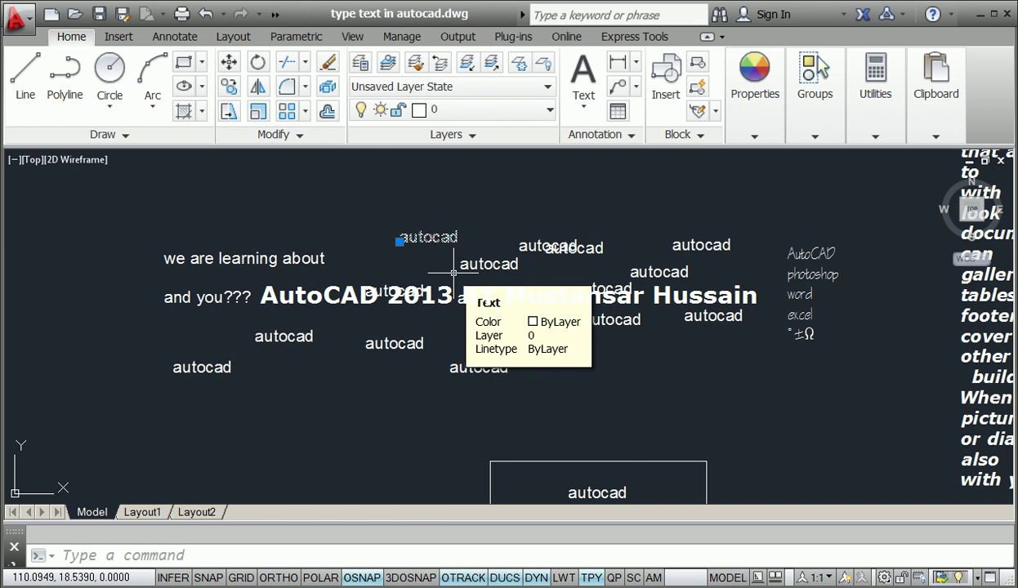
key("ctrl+1")
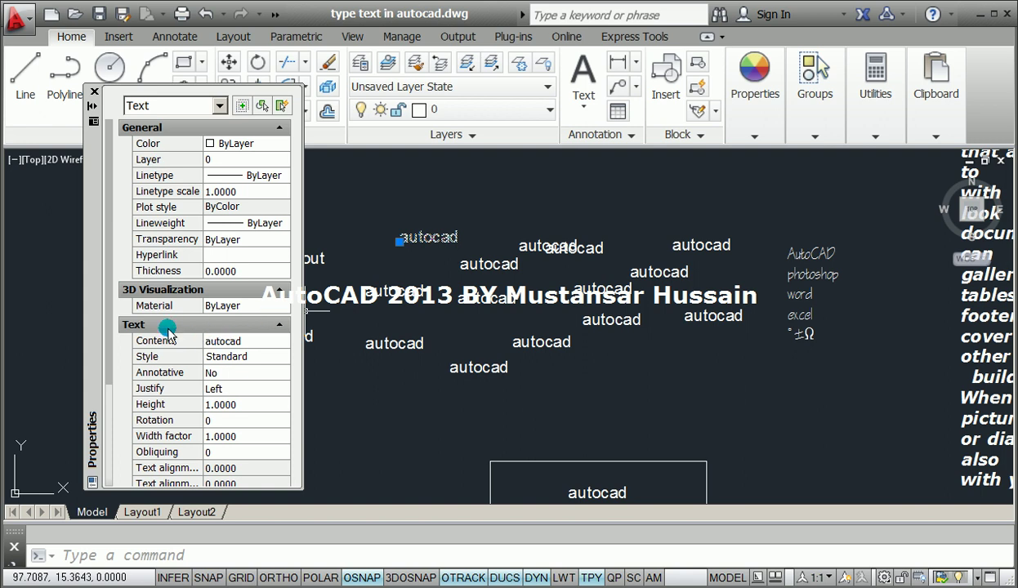
left_click_drag(112, 255, 97, 398)
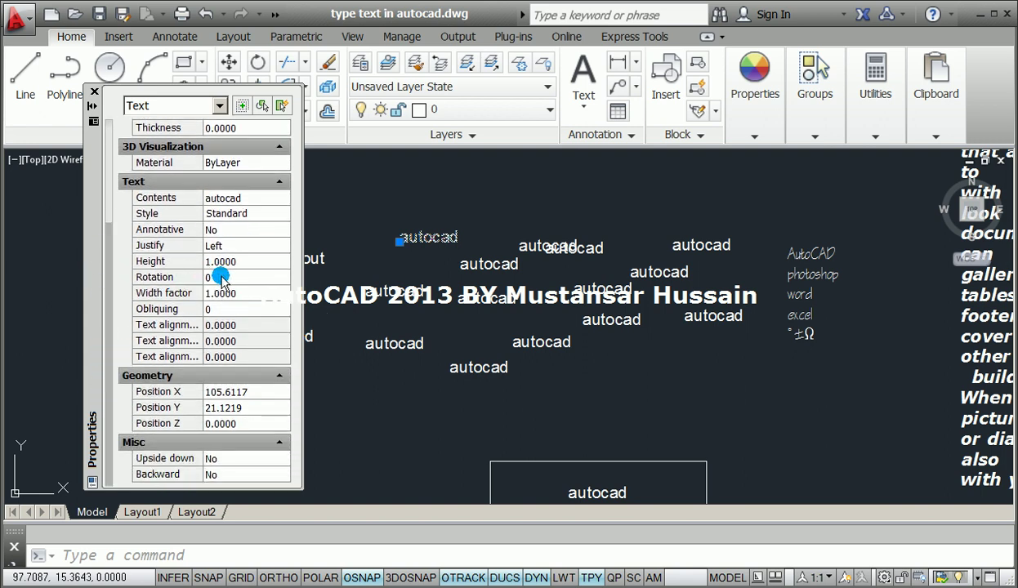
left_click(226, 278)
left_click(281, 277)
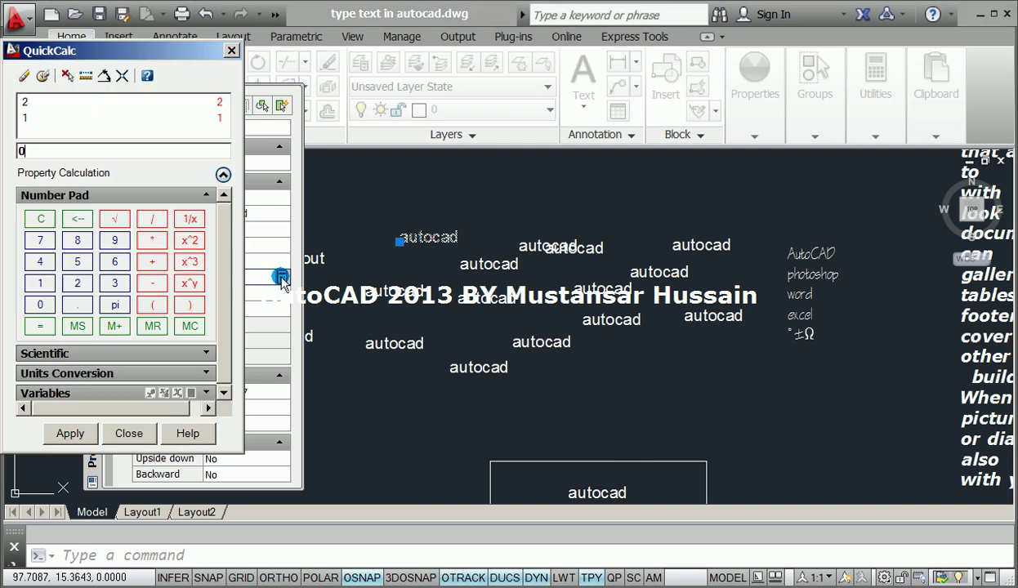
left_click(40, 263)
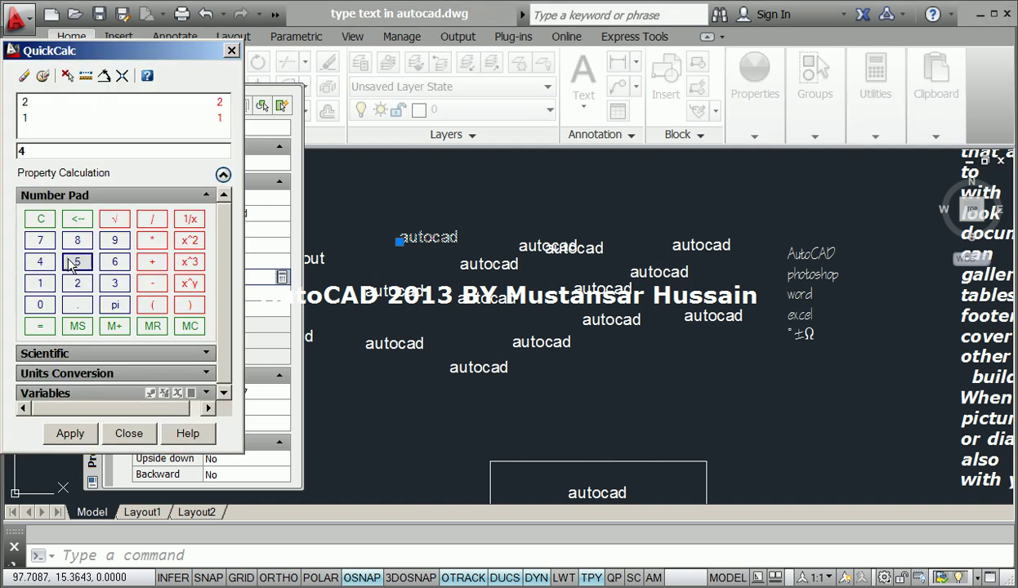
left_click(70, 433)
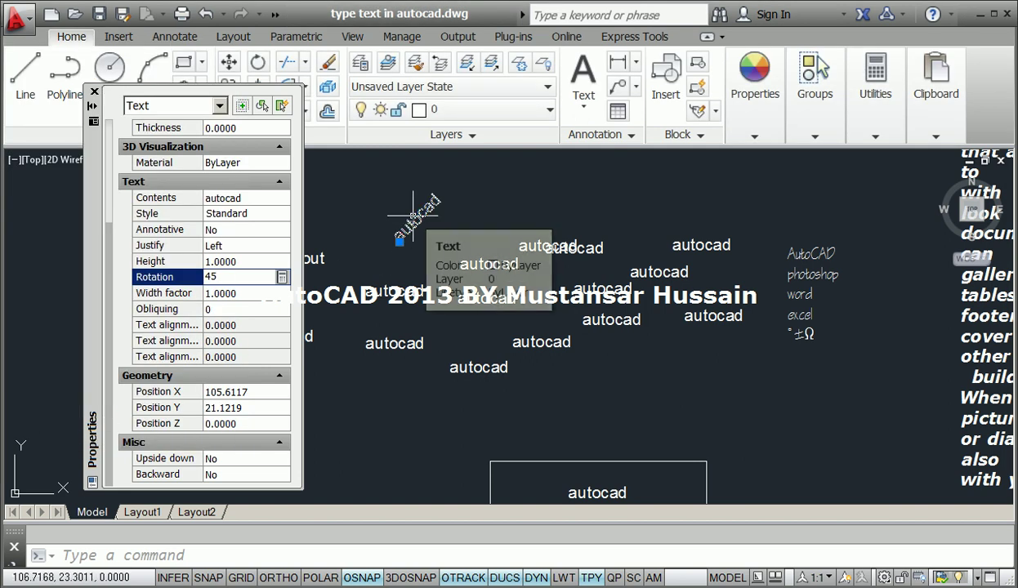
key("Escape")
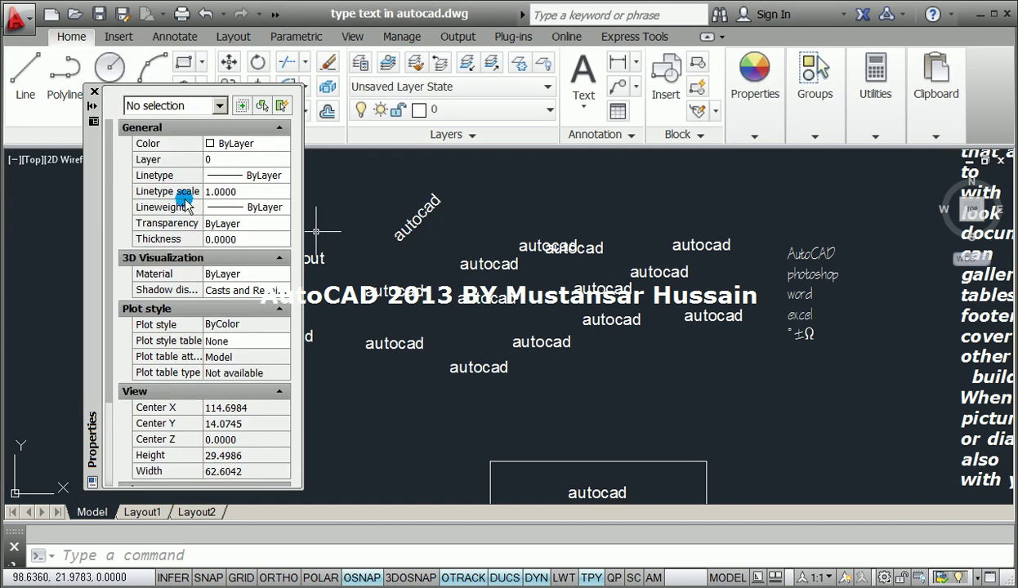
left_click(94, 94)
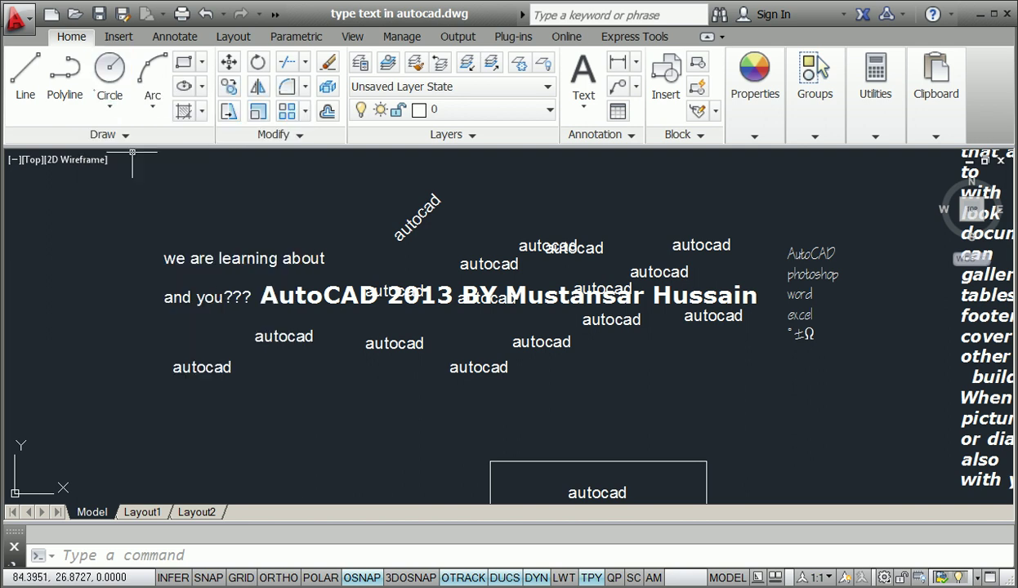
Open the Insert tab paragraph for in-place editing to view the Spell Check option, and leave the editor without changes.
scroll(428, 305, "down", 2)
middle_click_drag(629, 337, 586, 328)
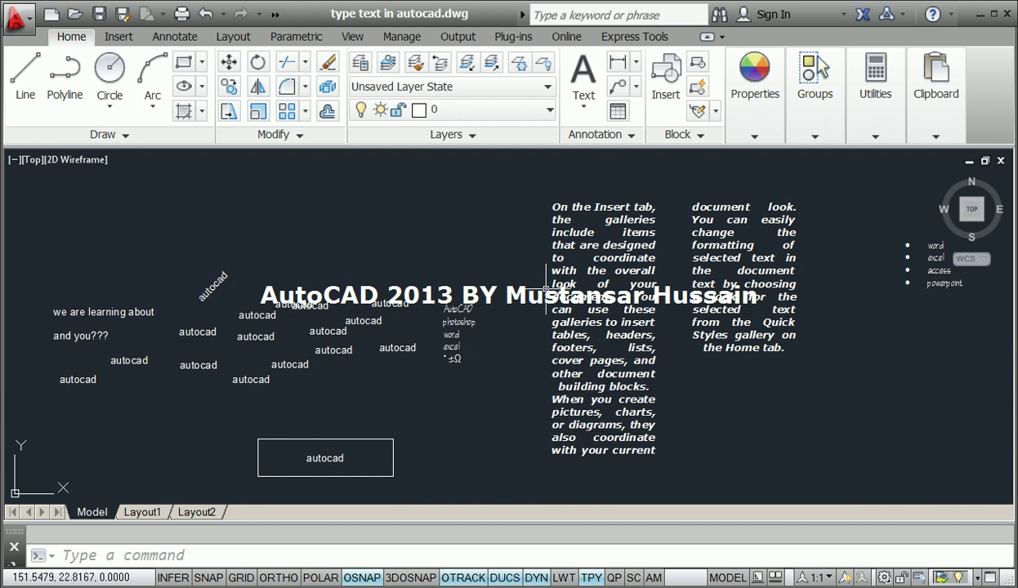
left_click(569, 269)
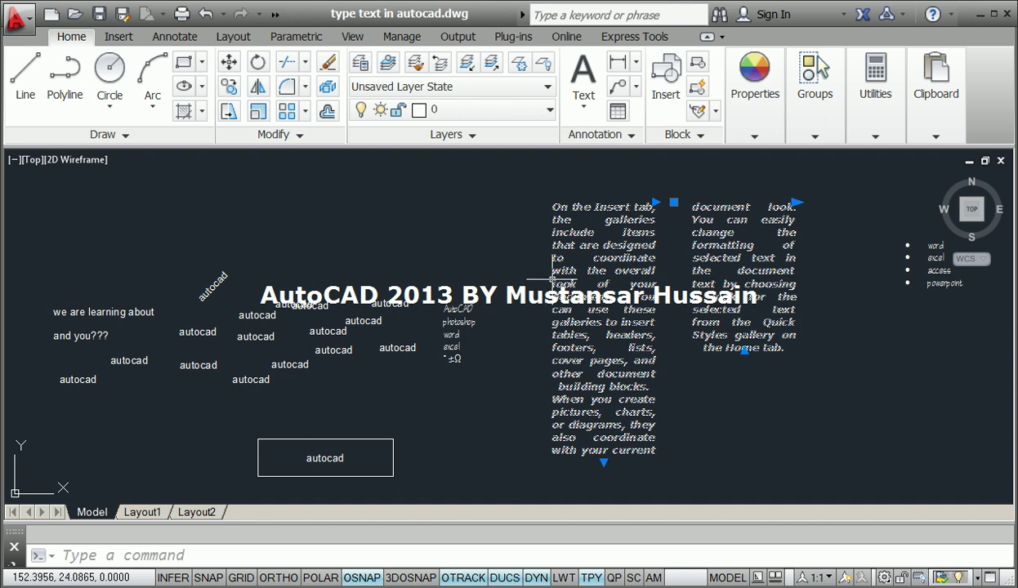
double_click(571, 271)
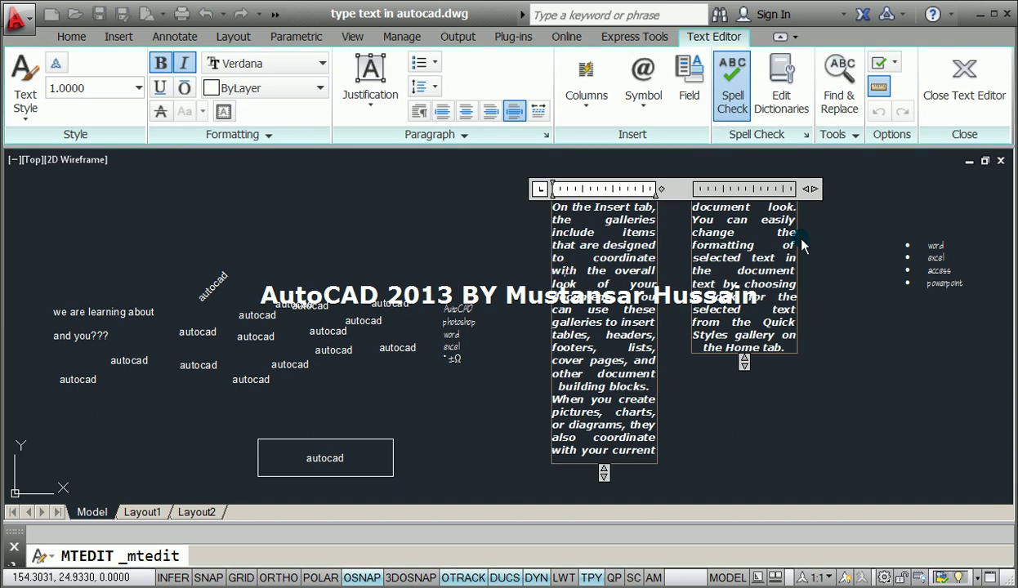
middle_click_drag(803, 246, 735, 249)
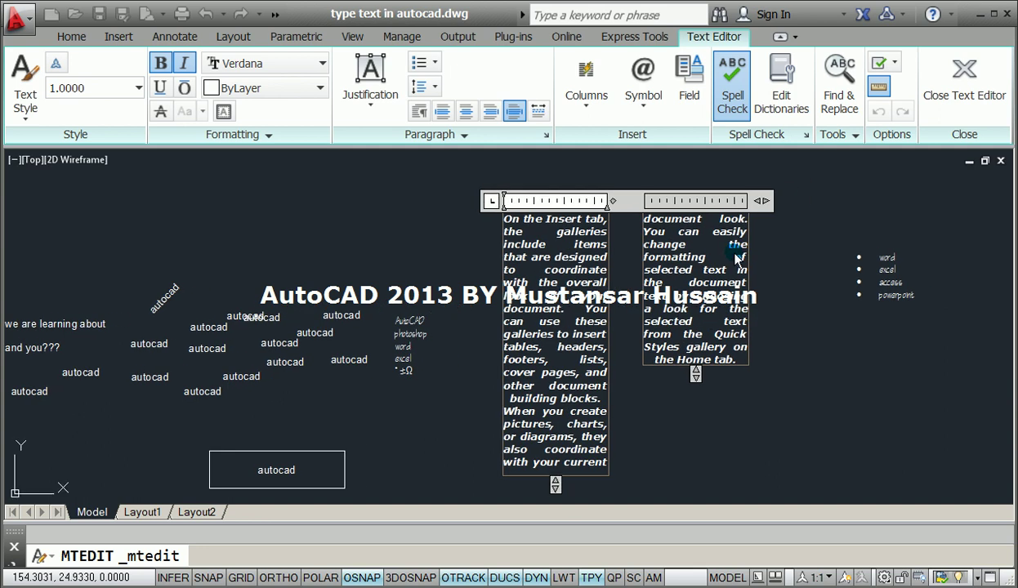
left_click(730, 98)
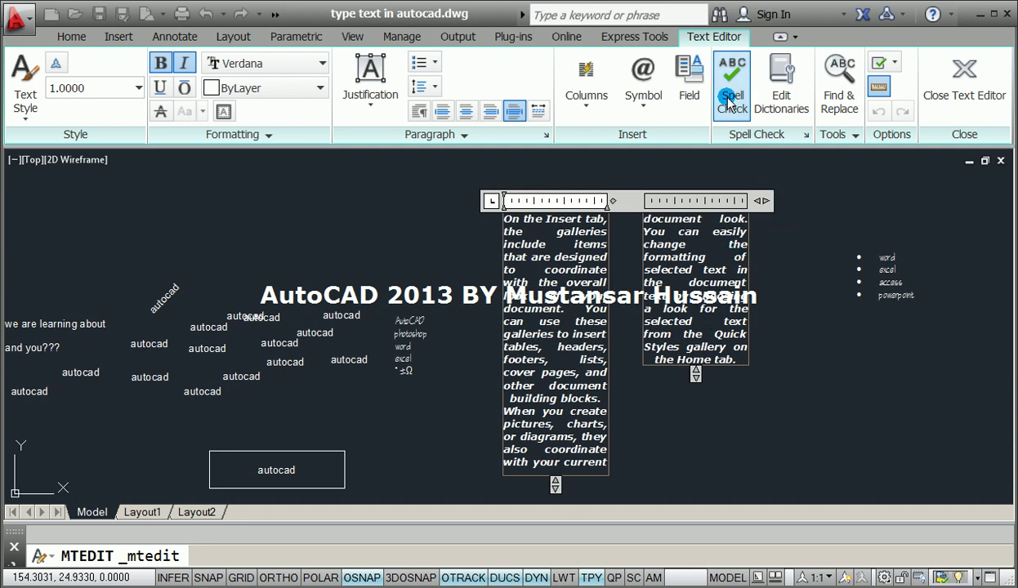
key("Escape")
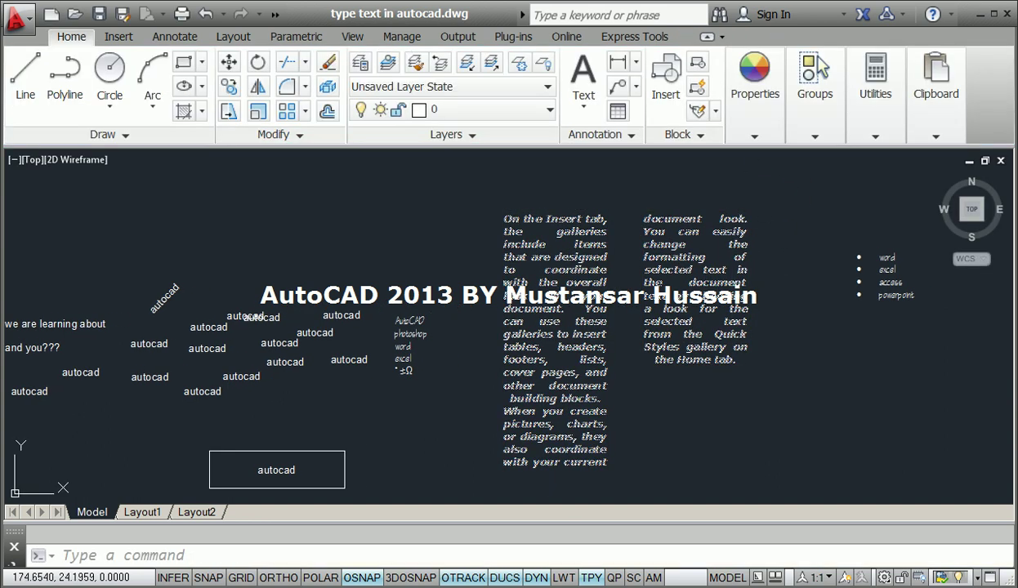
Run SPELL on the entire drawing with the American English dictionary and change the misspelled "welcom" to "welcome".
middle_click_drag(558, 283, 686, 267)
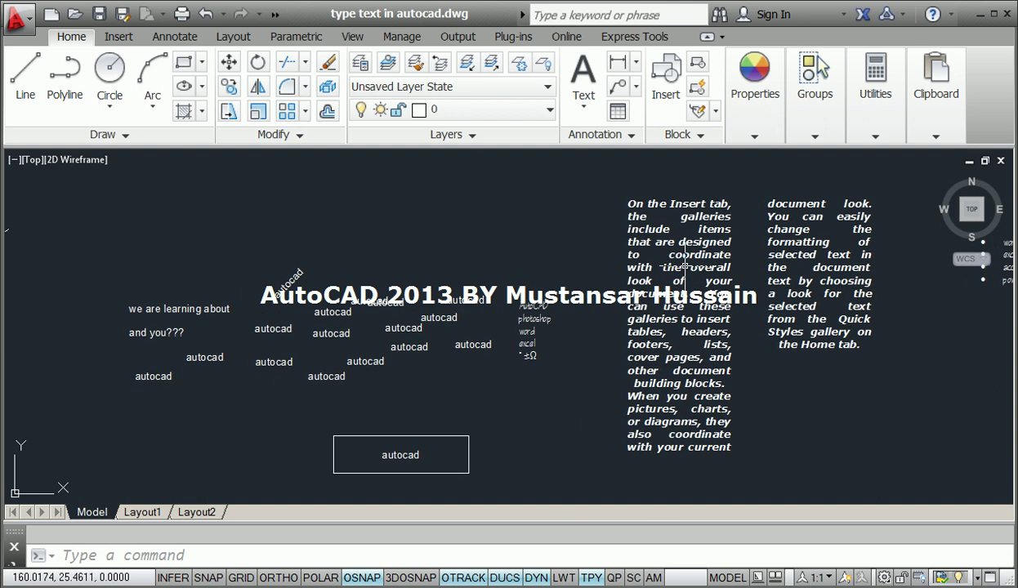
left_click(431, 553)
left_click(430, 553)
type("s")
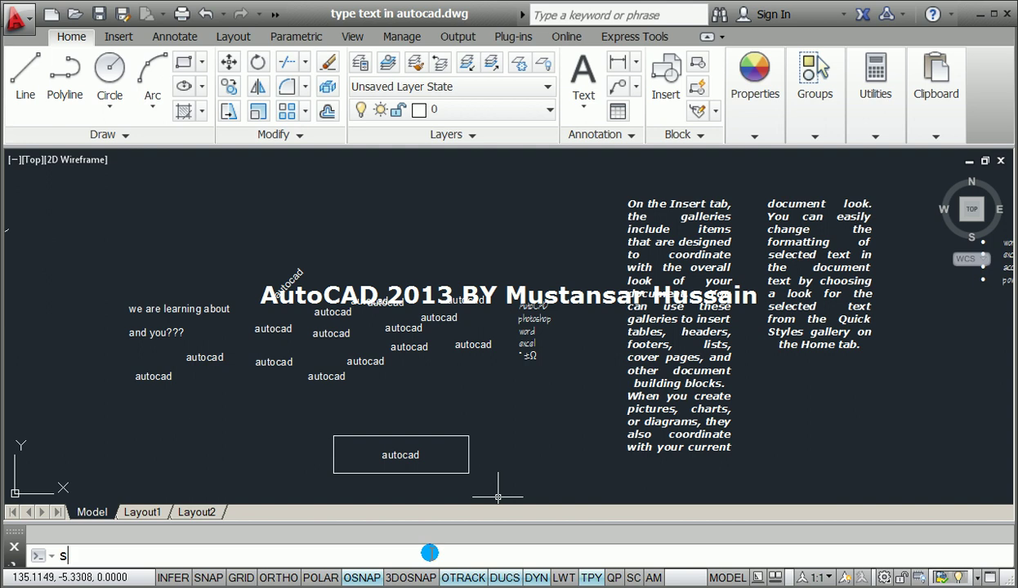
type("pell")
key("Return")
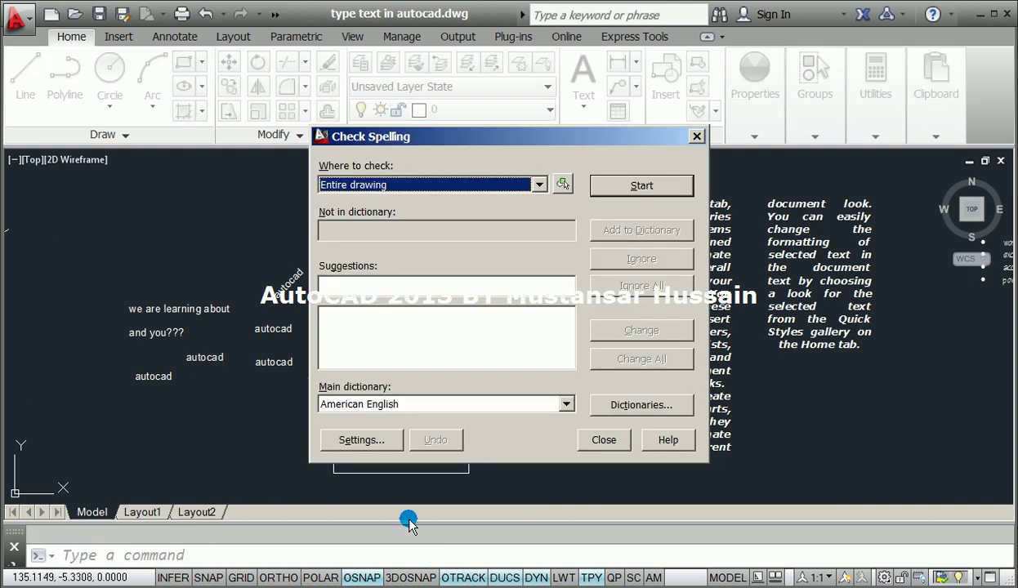
left_click_drag(364, 137, 286, 109)
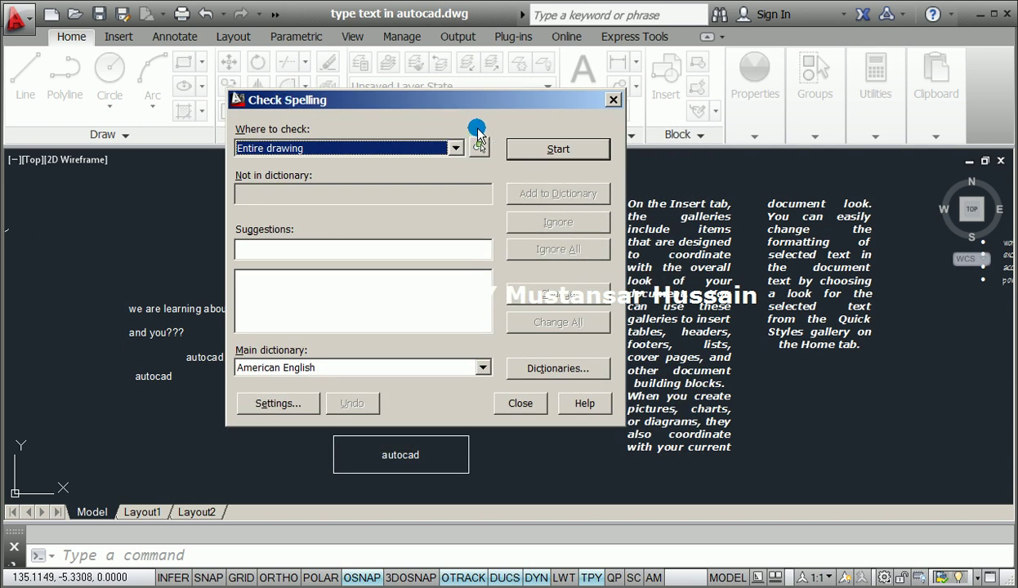
left_click(553, 150)
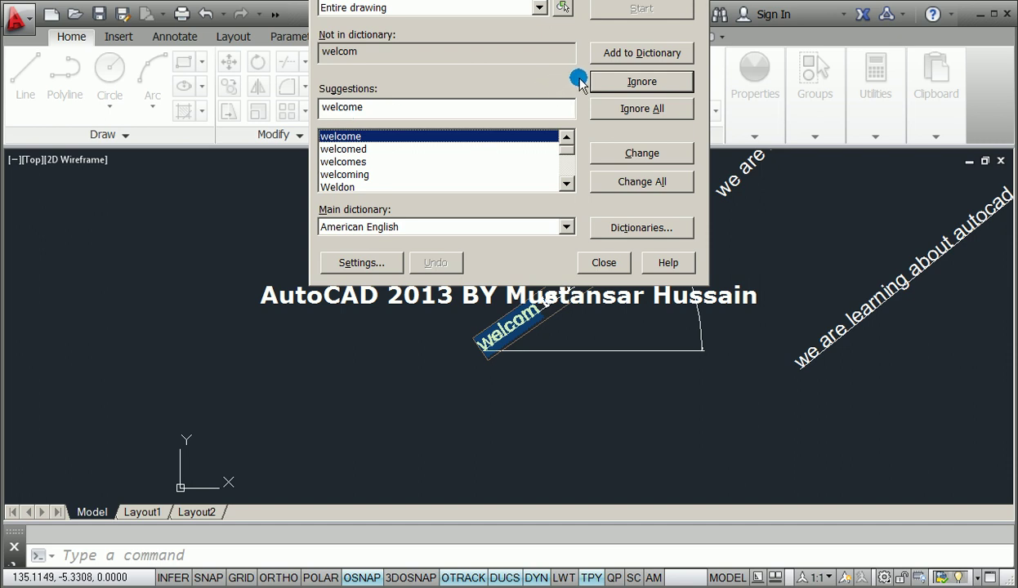
left_click(637, 156)
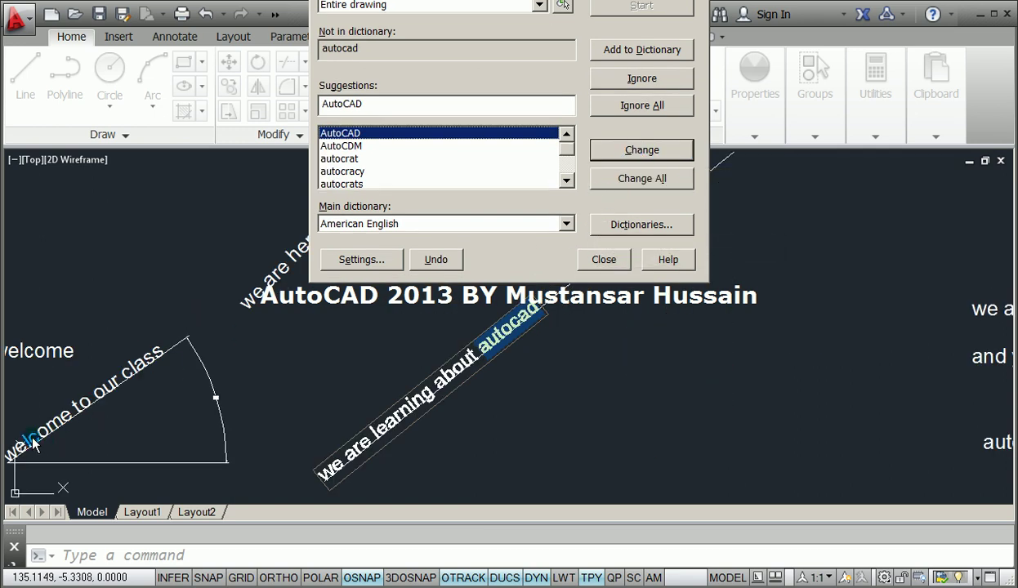
End the spell check and examine the corrected "welcome to our class" text along the angled line.
left_click(603, 258)
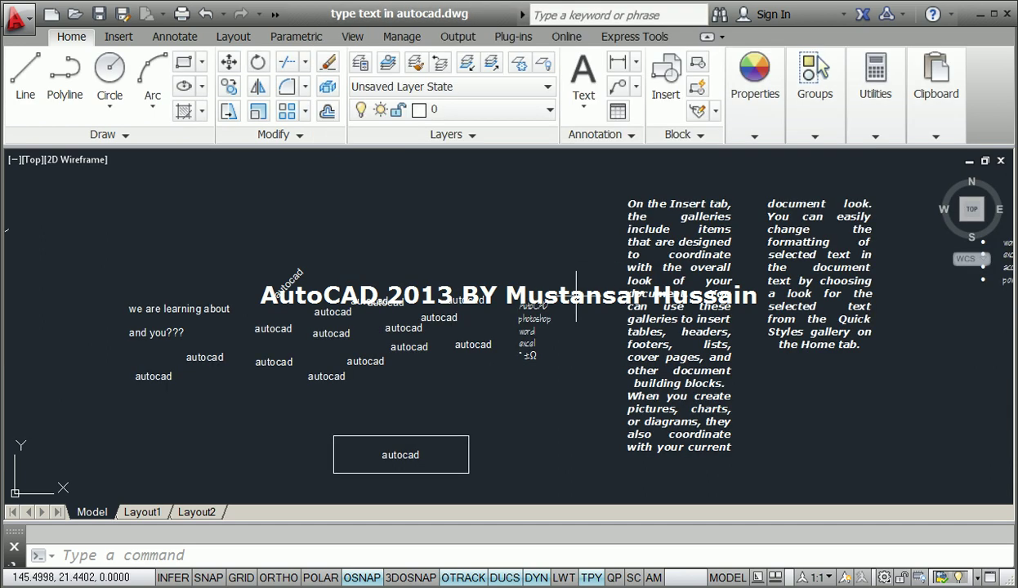
middle_click_drag(413, 380, 558, 282)
middle_click_drag(368, 345, 539, 254)
middle_click_drag(166, 234, 458, 345)
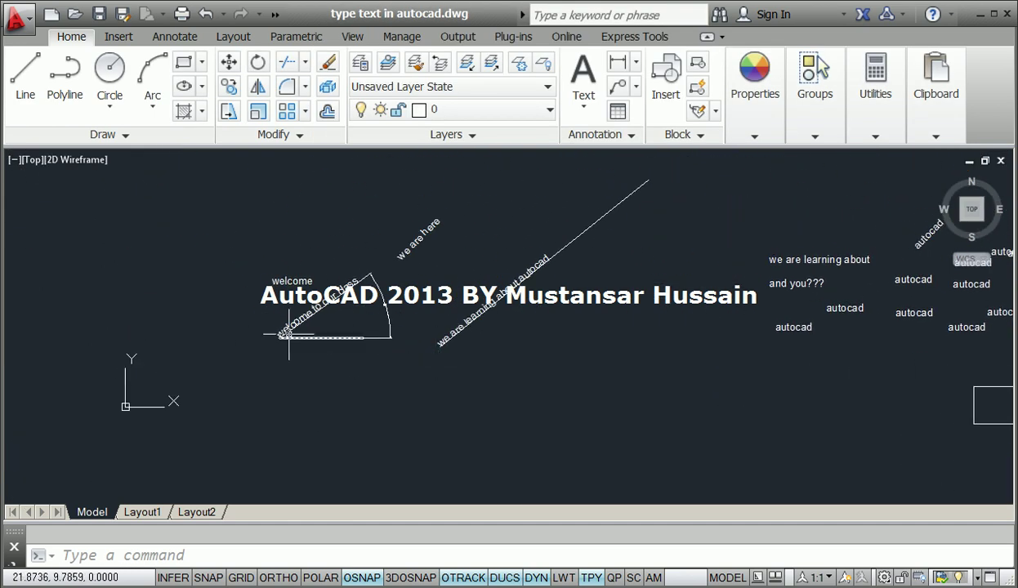
scroll(315, 344, "up", 4)
scroll(333, 288, "up", 3)
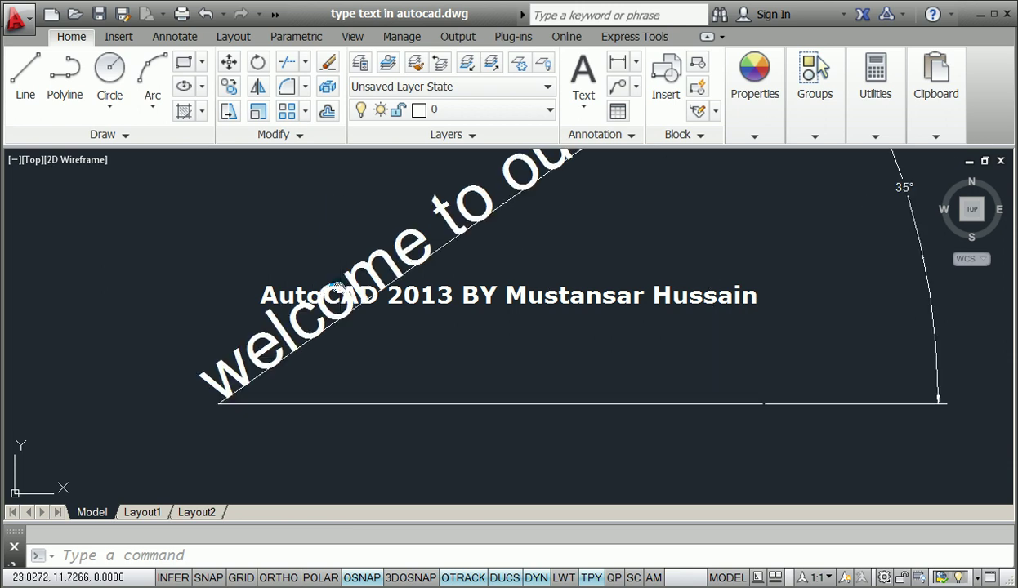
scroll(323, 319, "down", 8)
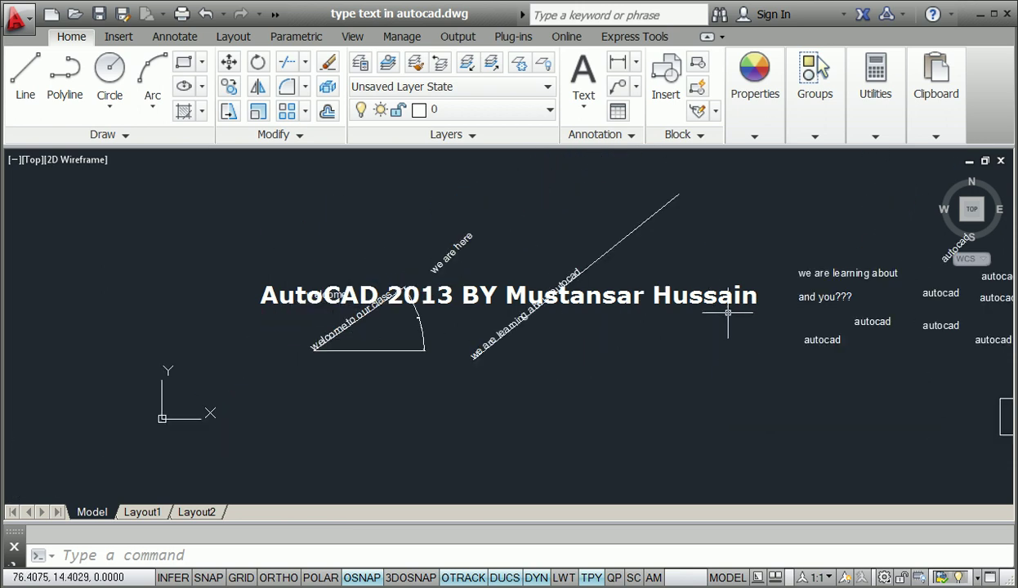
middle_click_drag(731, 312, 518, 364)
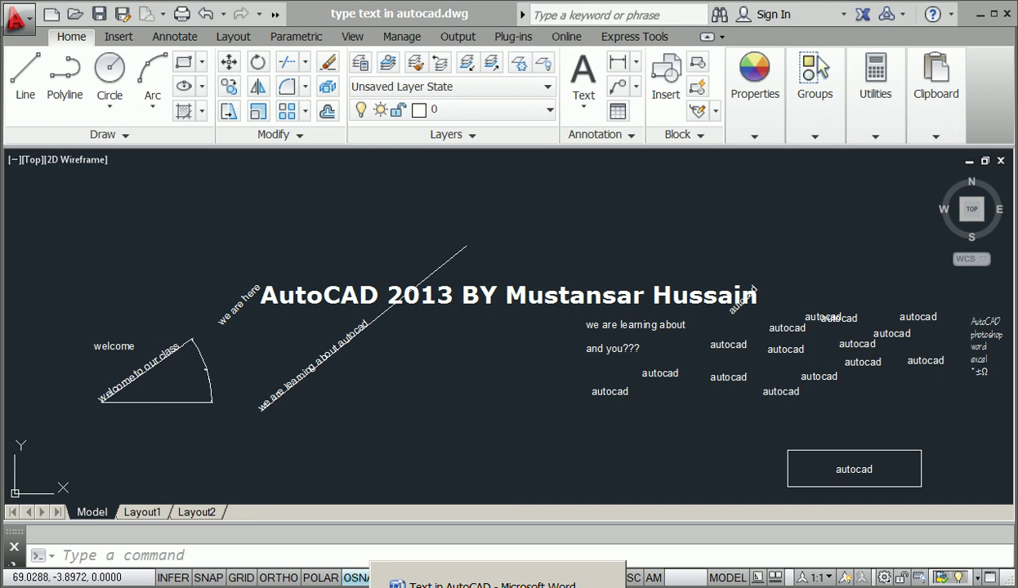
Switch to the "Text in AutoCAD" Word document to read the Spell and Find and replace command rows, and return to the AutoCAD drawing.
left_click(441, 566)
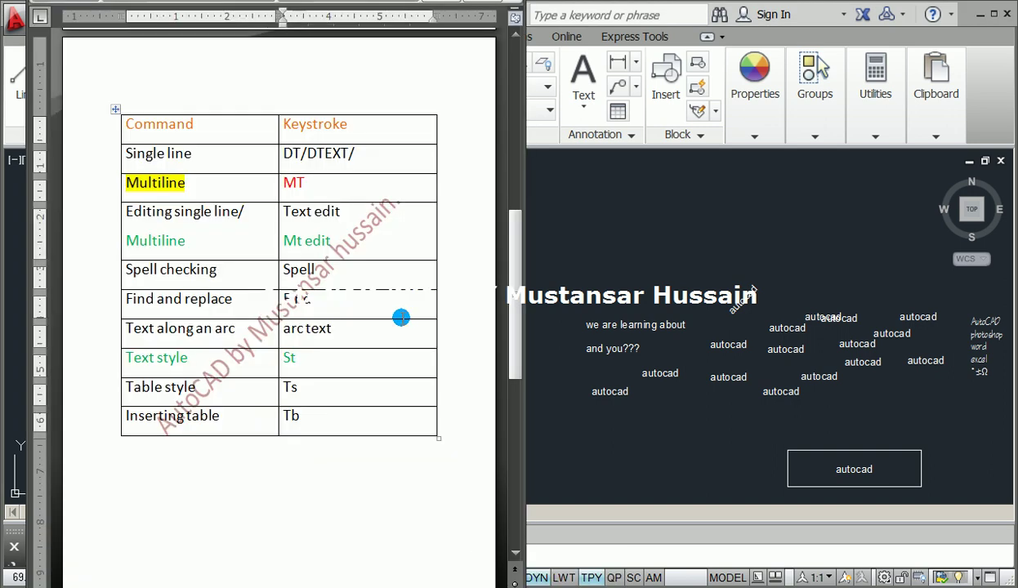
left_click(282, 273)
left_click(324, 273)
left_click(319, 301)
left_click(641, 367)
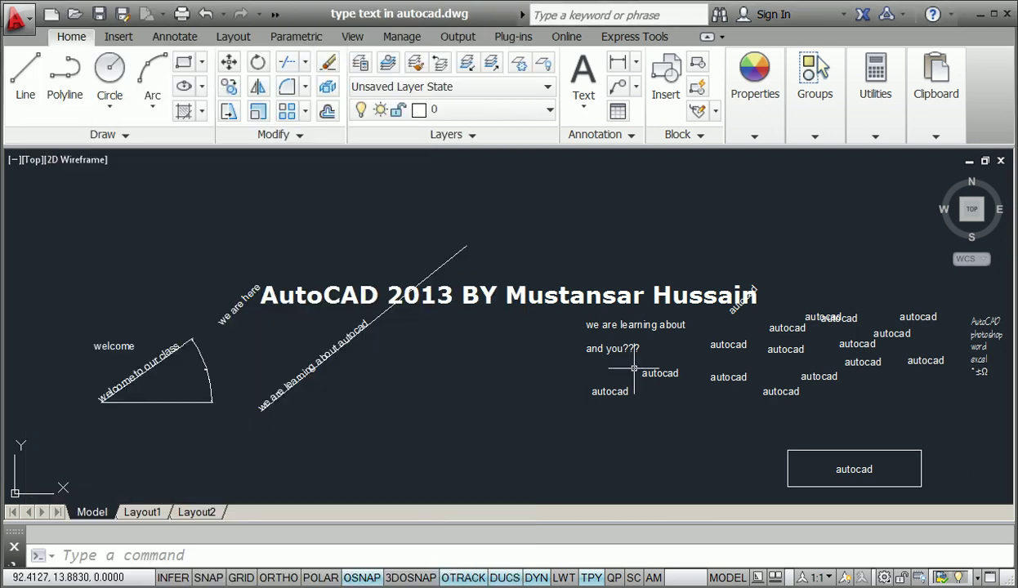
Open the two-column Insert tab paragraph for in-place editing to view the Find & Replace option, and leave the editor without changes.
mouse_move(769, 268)
middle_mouse_down()
mouse_move(625, 302)
mouse_move(586, 296)
middle_mouse_up()
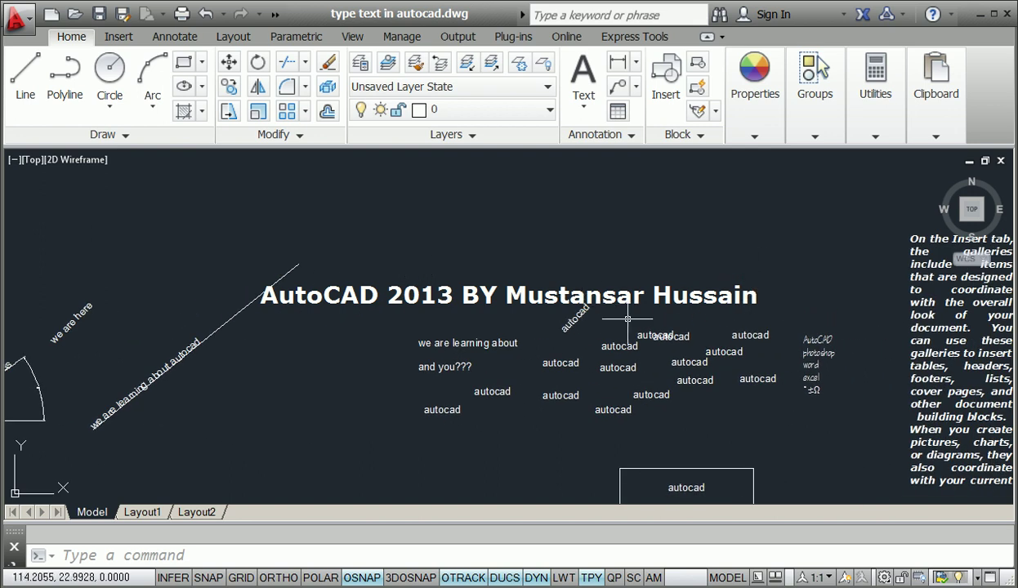
middle_click_drag(856, 296, 527, 228)
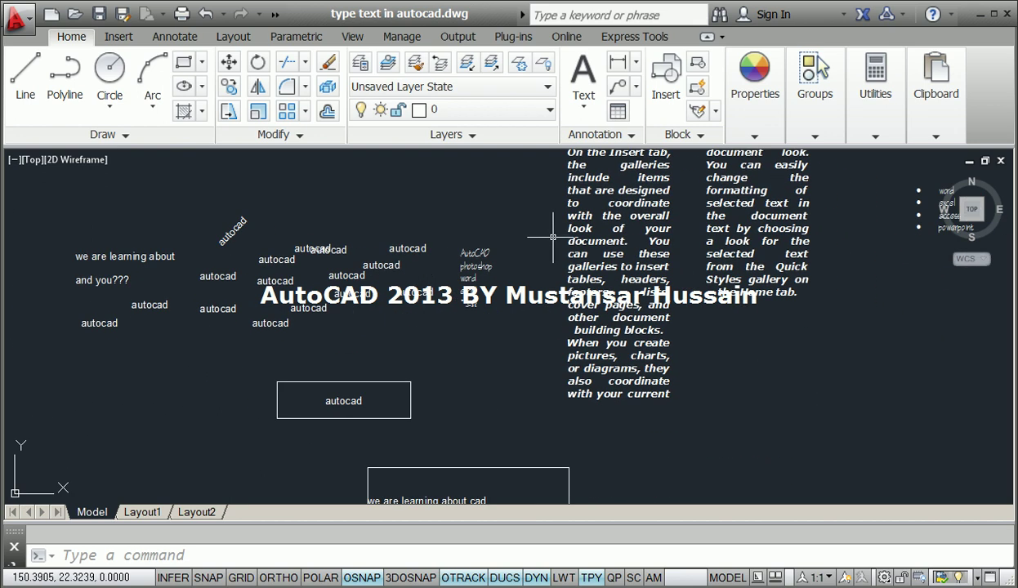
double_click(580, 242)
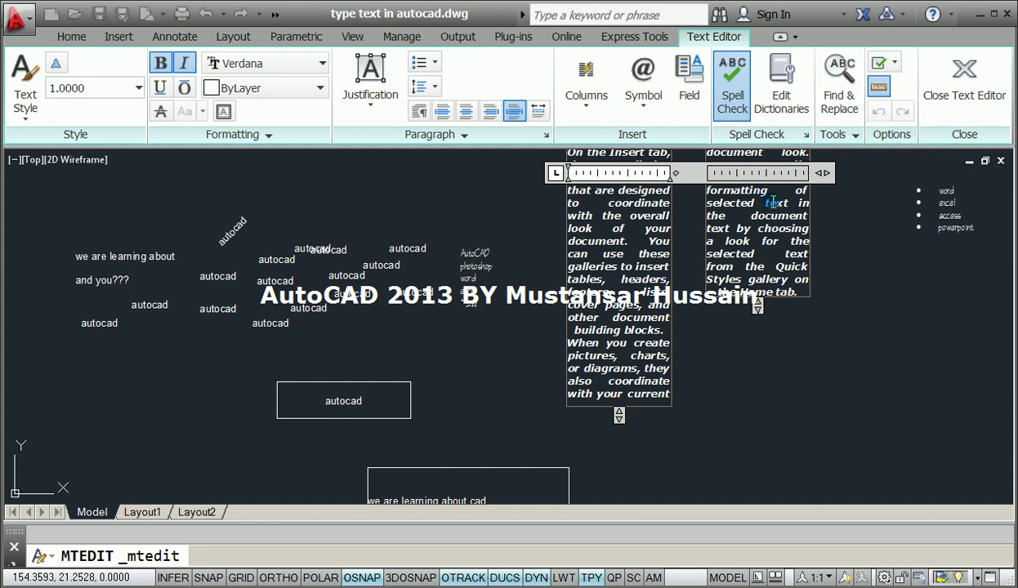
left_click(553, 288)
Run FIND on the entire drawing and search for the text "word".
scroll(553, 288, "down", 4)
mouse_move(552, 287)
middle_mouse_down()
mouse_move(573, 324)
mouse_move(625, 337)
middle_mouse_up()
left_click(473, 550)
left_click(471, 555)
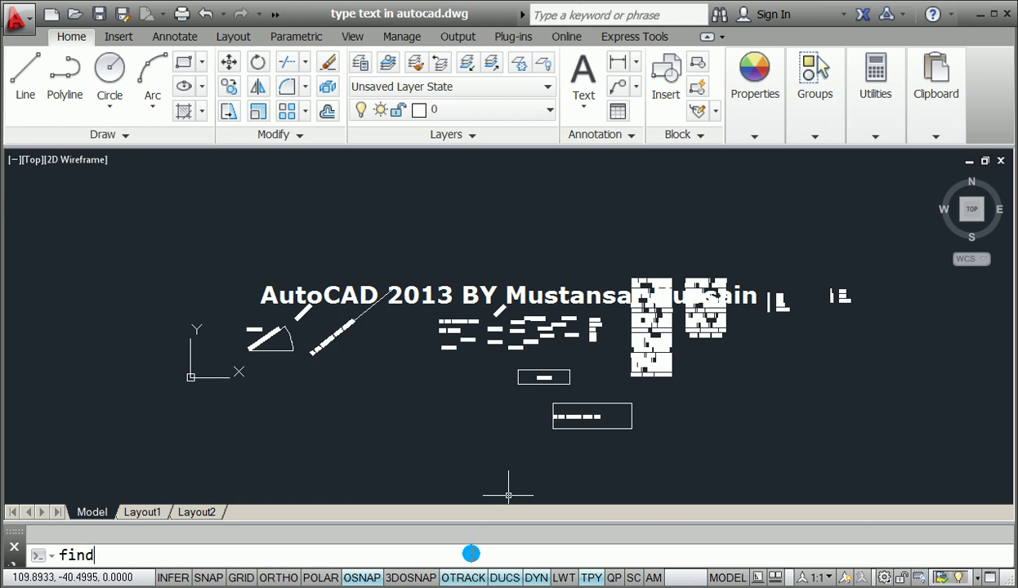
key("Return")
left_click(380, 259)
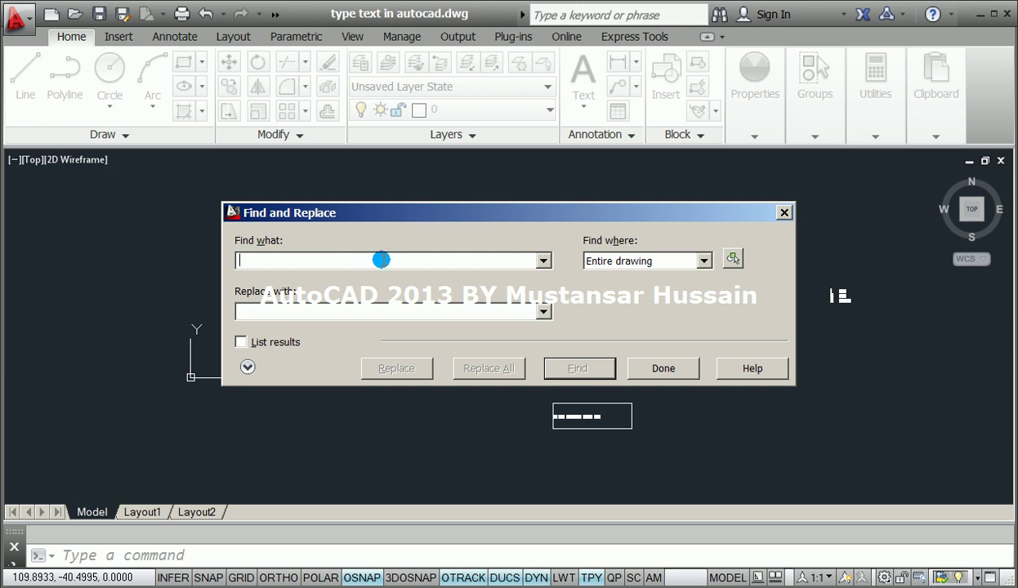
type("word")
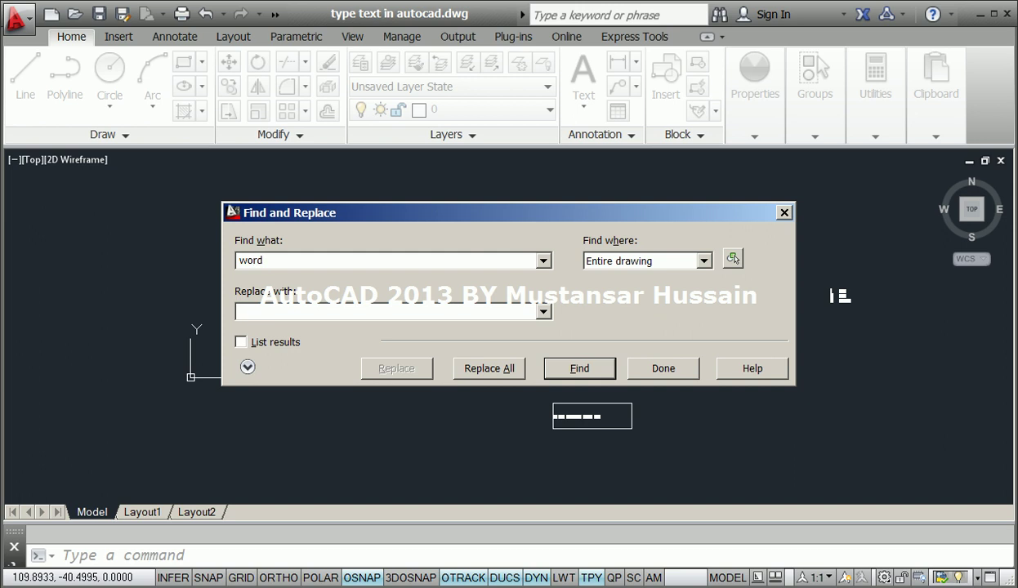
left_click(578, 369)
left_click_drag(521, 356, 538, 218)
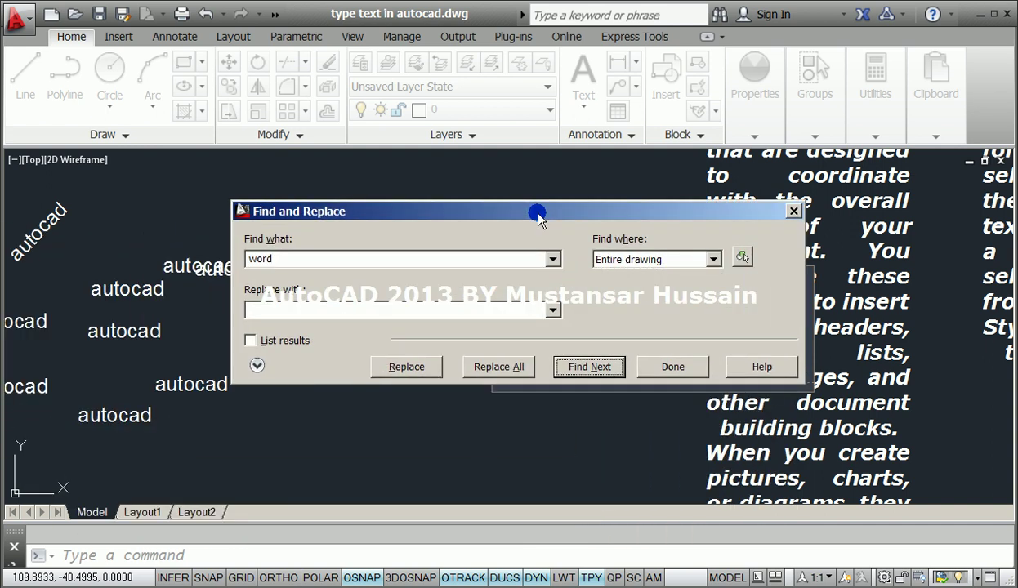
Replace "word" with "cad" in the AutoCAD/photoshop list and in the bulleted list, one match at a time.
left_click(393, 312)
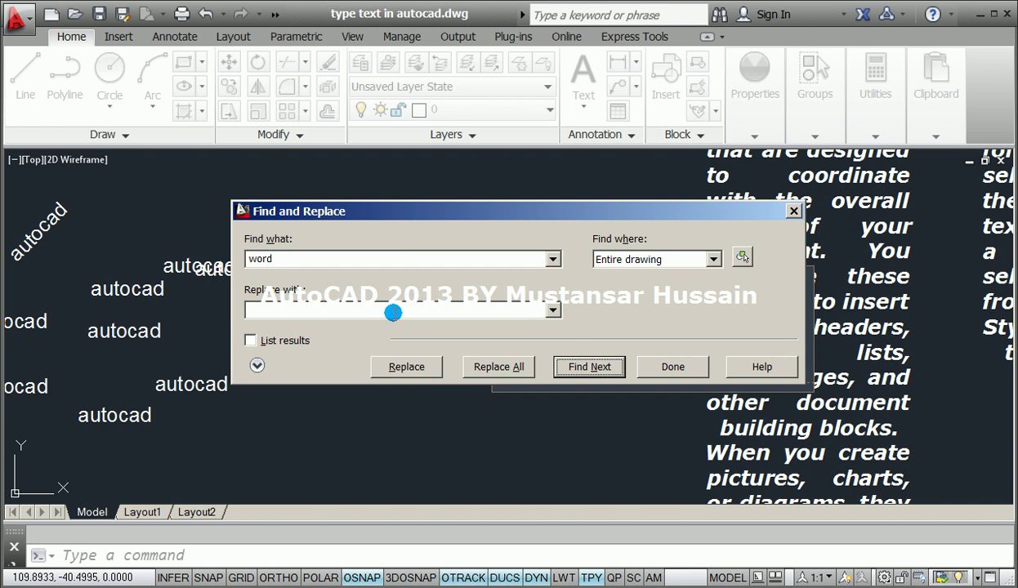
left_click(393, 312)
type("cad")
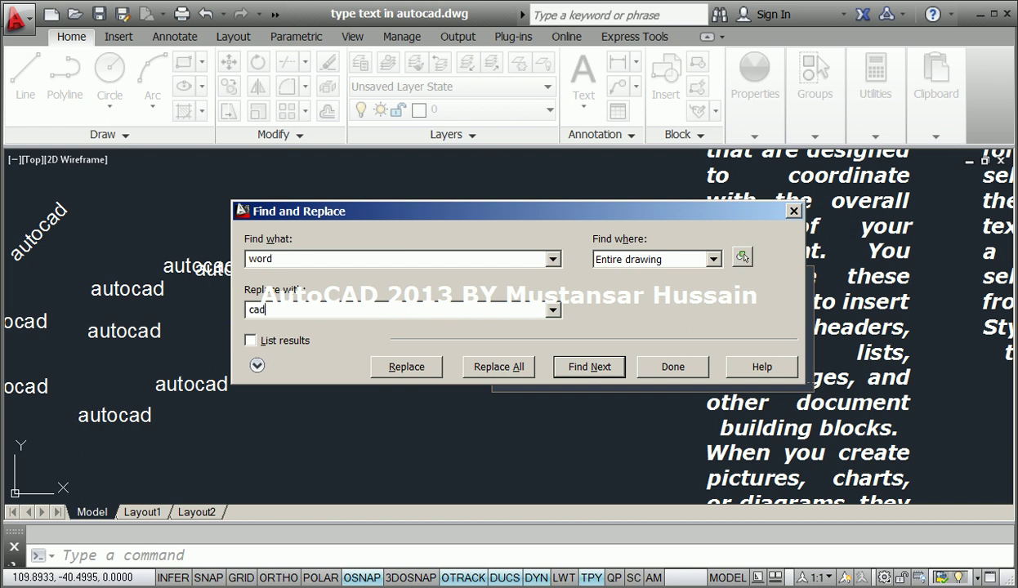
left_click(384, 368)
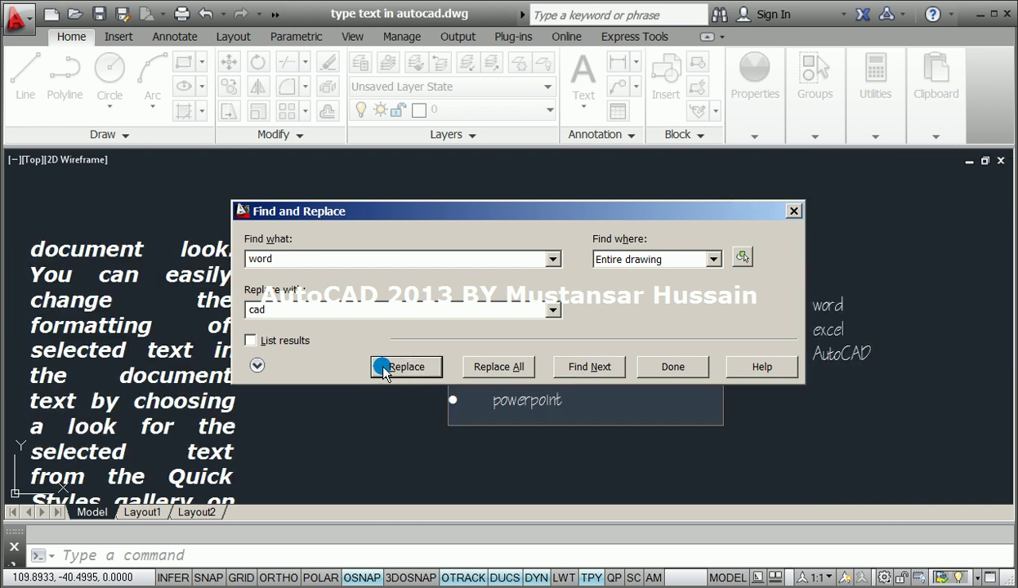
left_click_drag(556, 210, 397, 154)
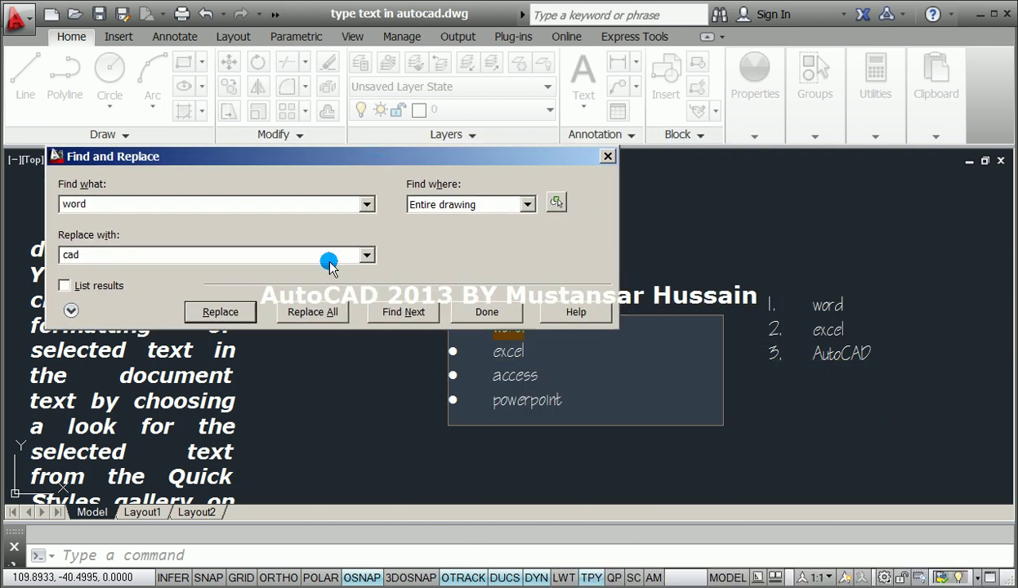
left_click(257, 313)
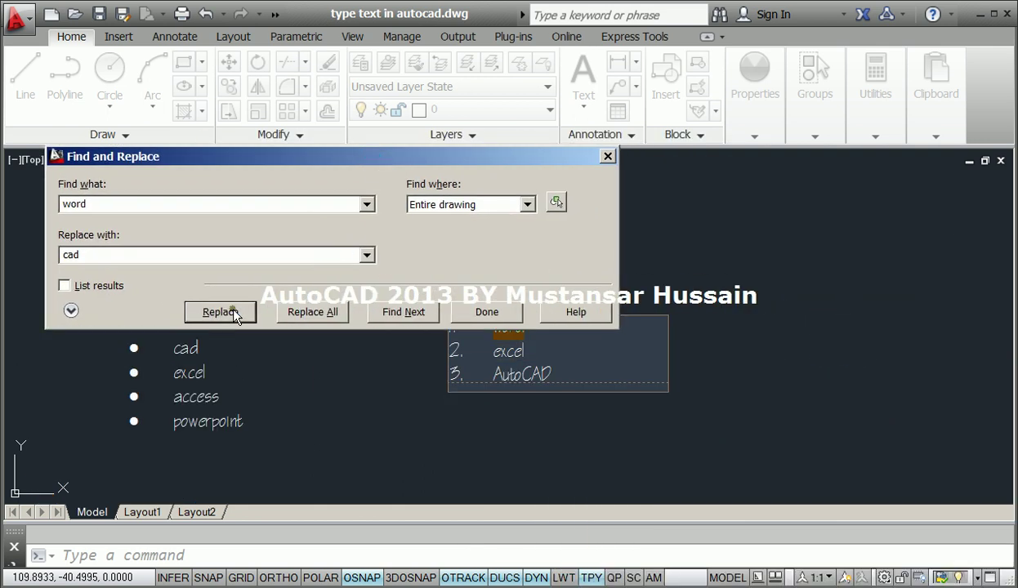
Replace "word" with "cad" in the numbered list and finish Find and Replace.
left_click_drag(340, 170, 351, 262)
left_click_drag(365, 217, 547, 195)
left_click(437, 357)
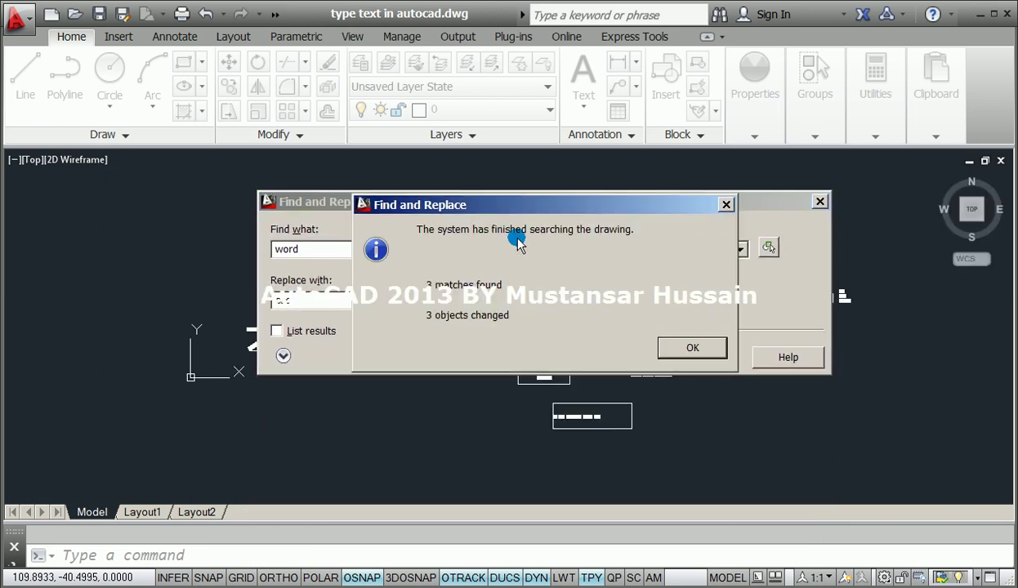
left_click(684, 347)
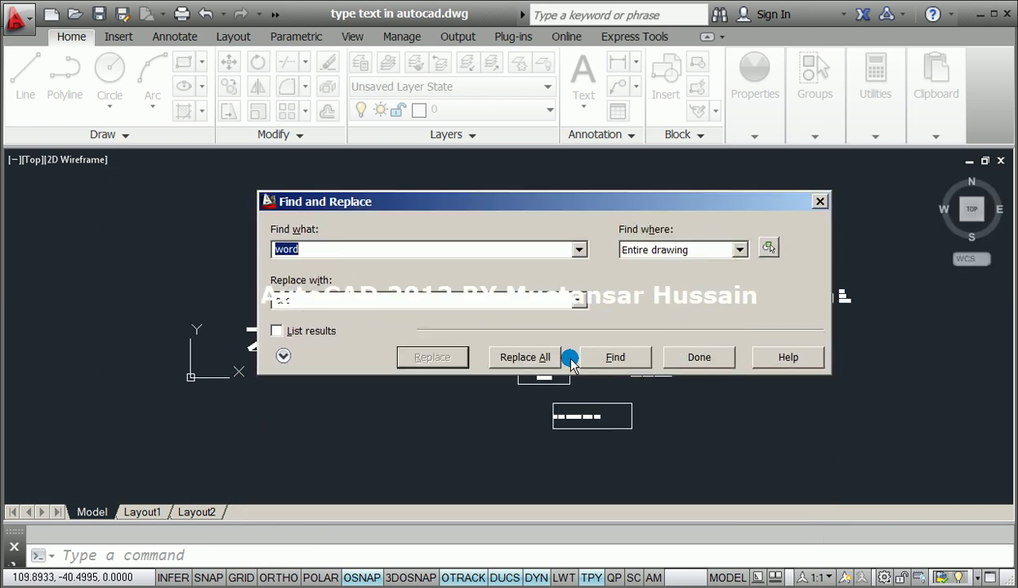
left_click(695, 359)
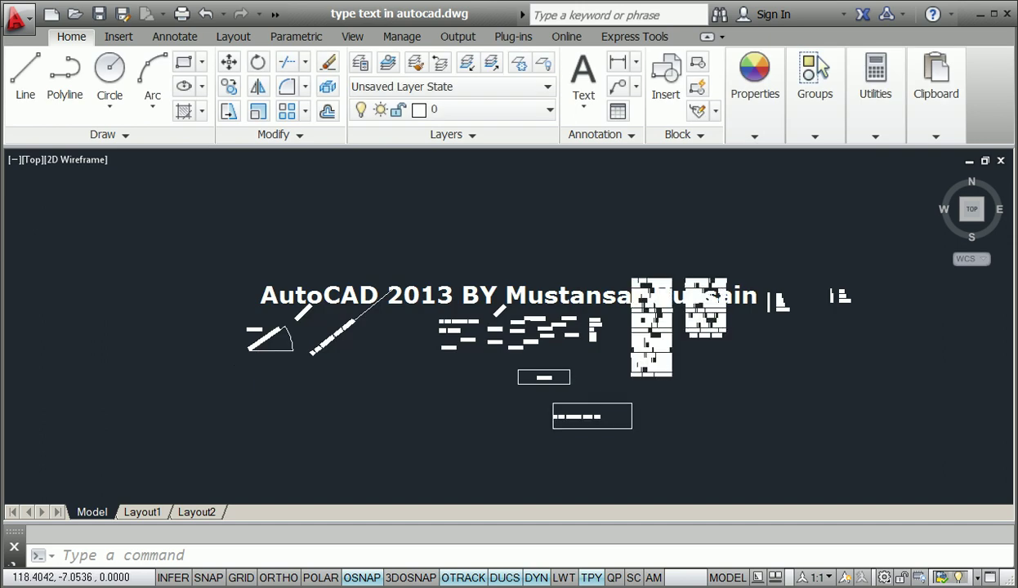
Examine the bulleted and numbered lists for the replaced "cad" entries.
scroll(501, 300, "up", 5)
scroll(765, 216, "up", 6)
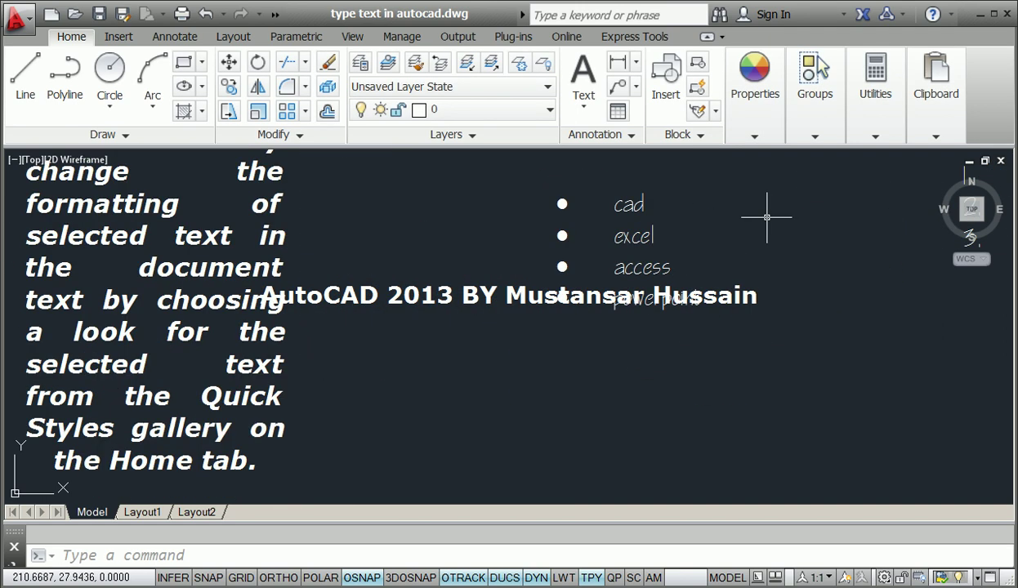
scroll(538, 200, "down", 2)
scroll(537, 200, "down", 1)
scroll(694, 204, "up", 6)
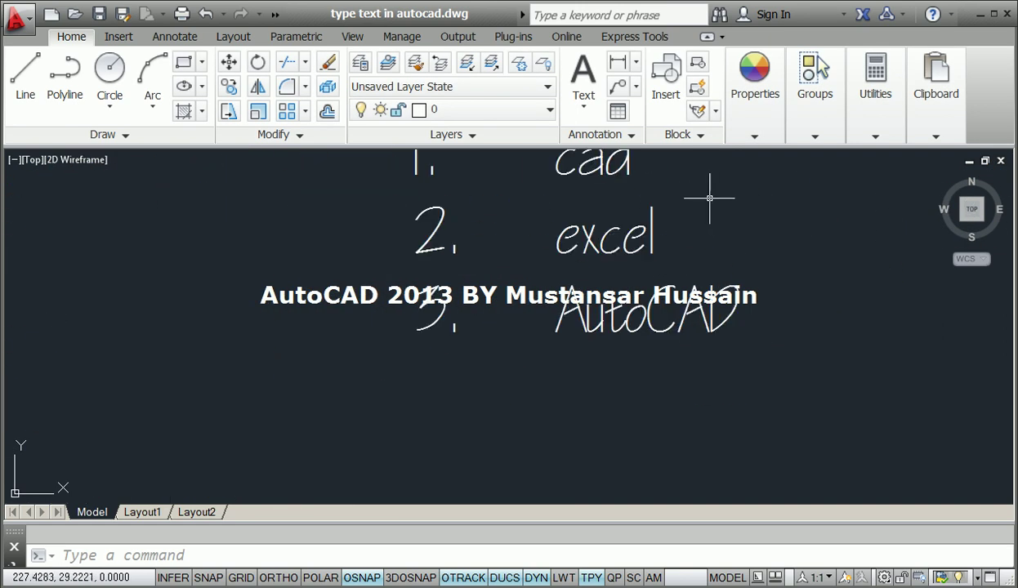
scroll(571, 242, "down", 4)
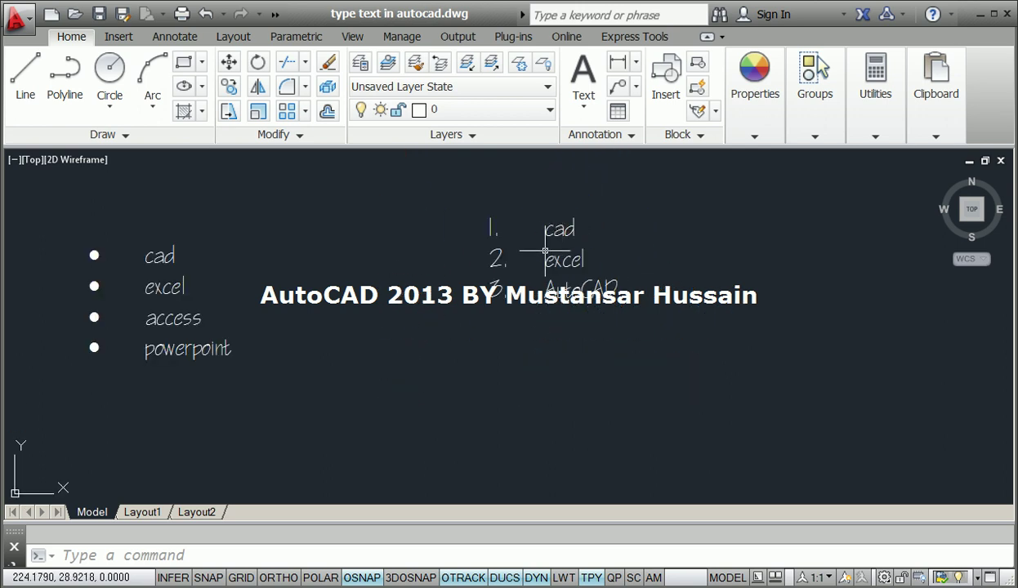
middle_click_drag(295, 245, 543, 251)
scroll(536, 246, "down", 3)
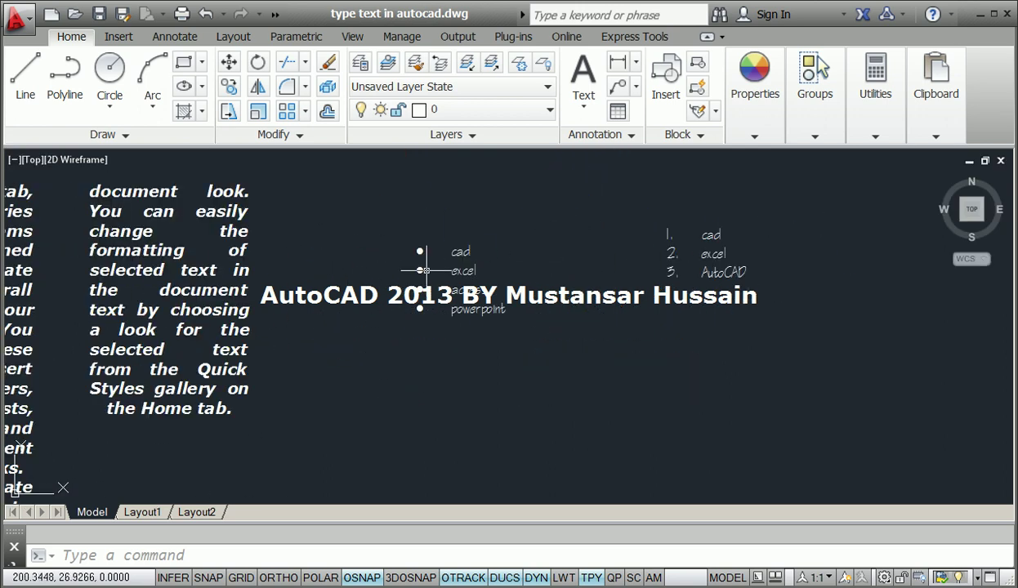
middle_click_drag(400, 276, 465, 280)
scroll(464, 280, "down", 2)
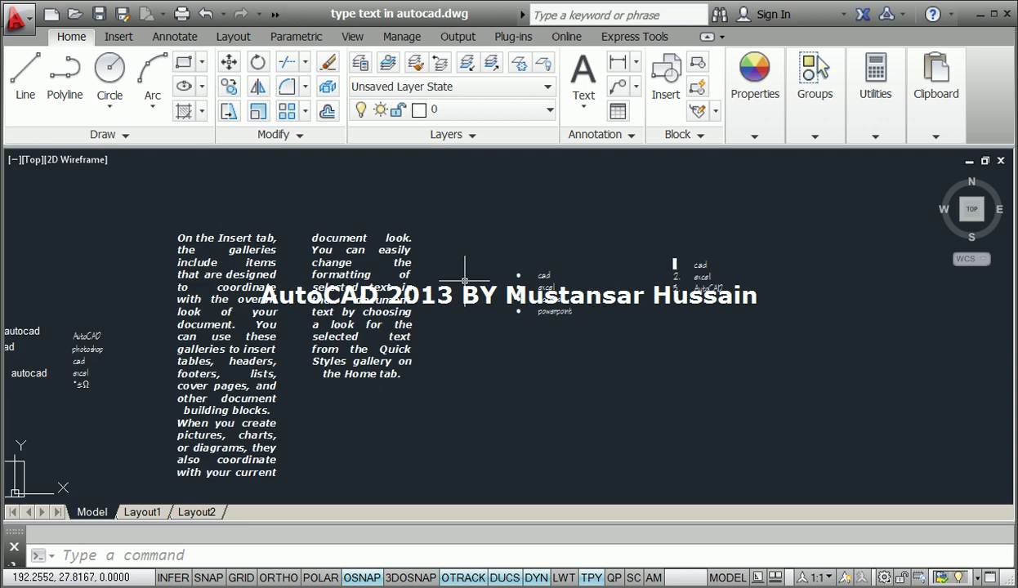